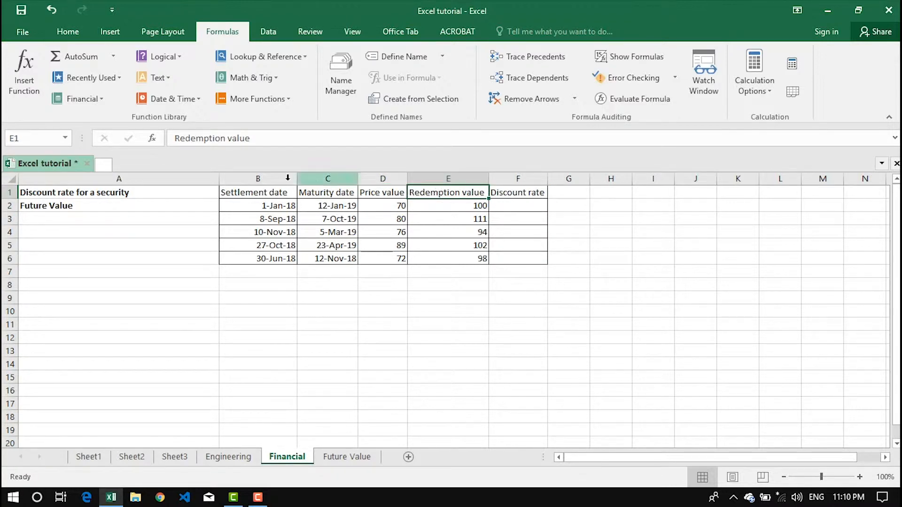
Calculate the first security's discount rate in F2 with =DISC(B2,C2,D2,E2)
left_click_drag(269, 178, 465, 188)
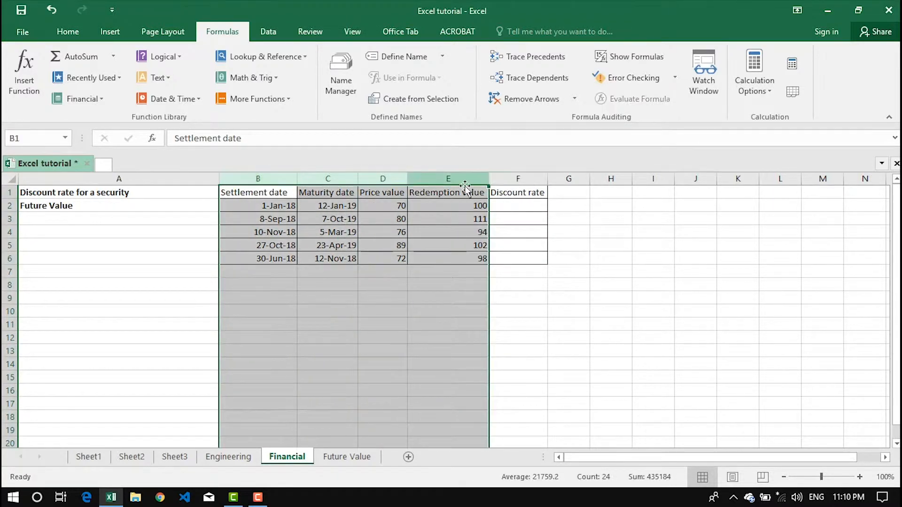
left_click(525, 206)
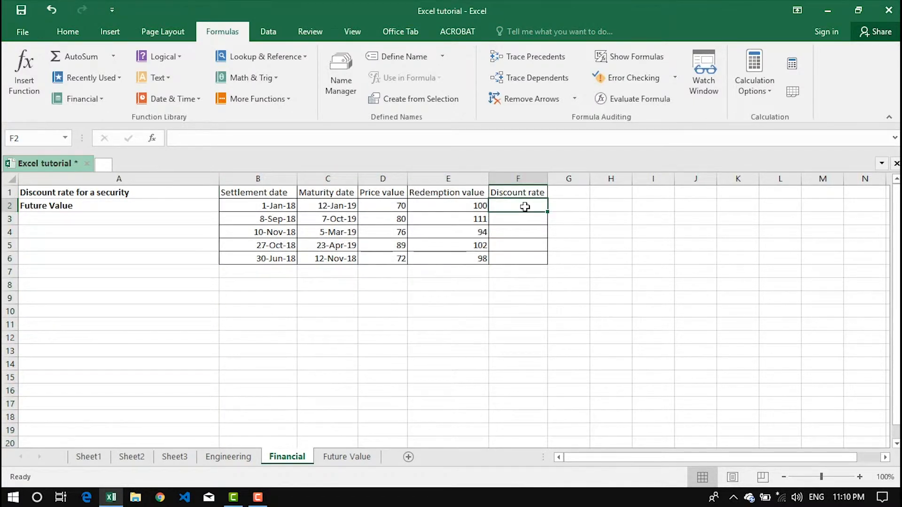
type("=")
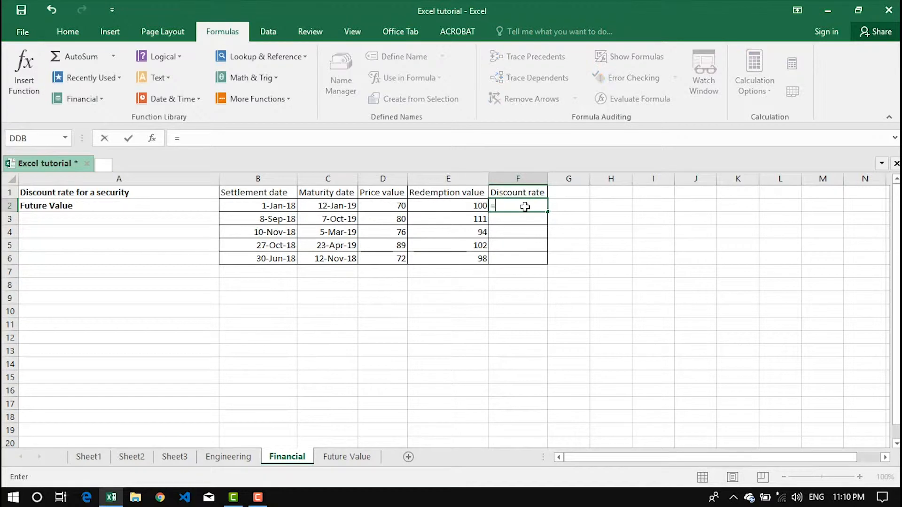
type("disc")
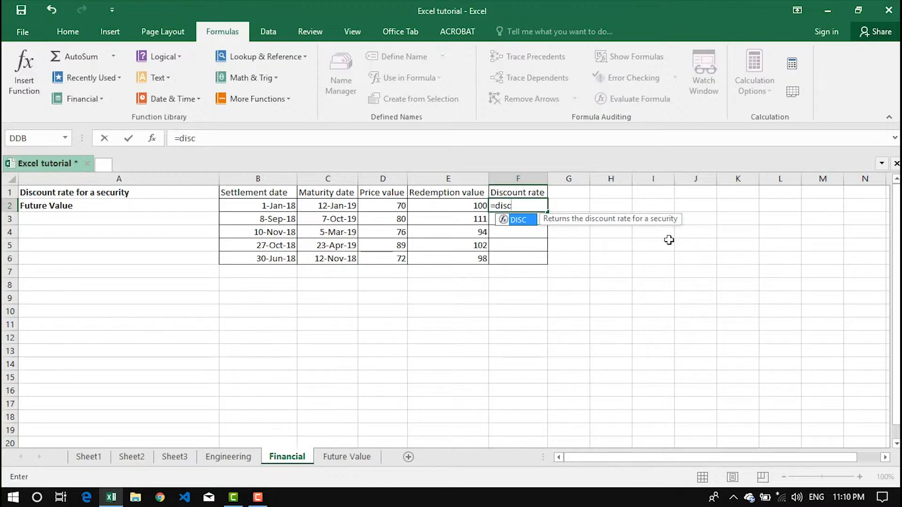
key("Tab")
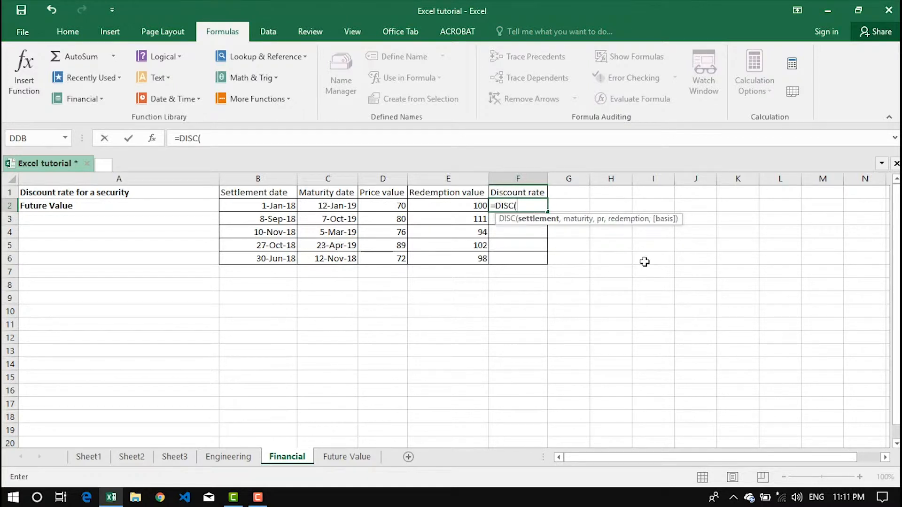
left_click(270, 206)
type(",")
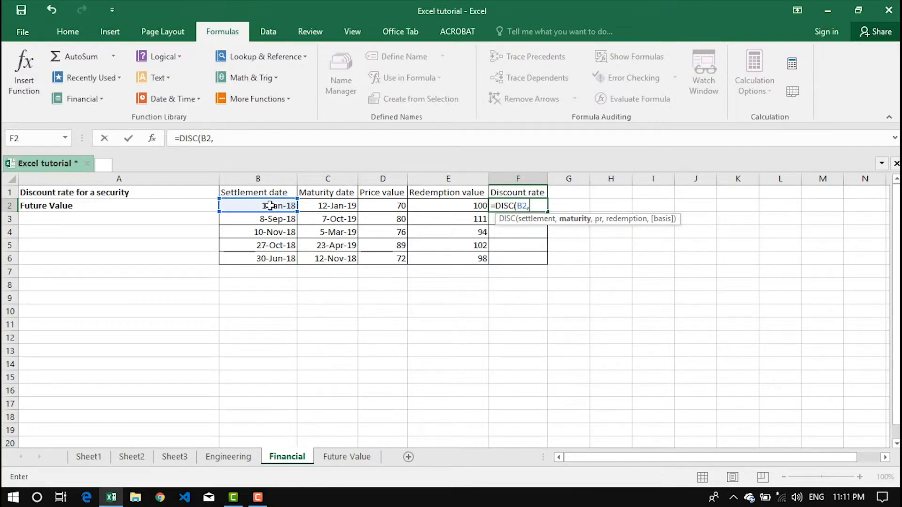
left_click(314, 205)
type(",")
left_click(366, 202)
type(",")
left_click(430, 206)
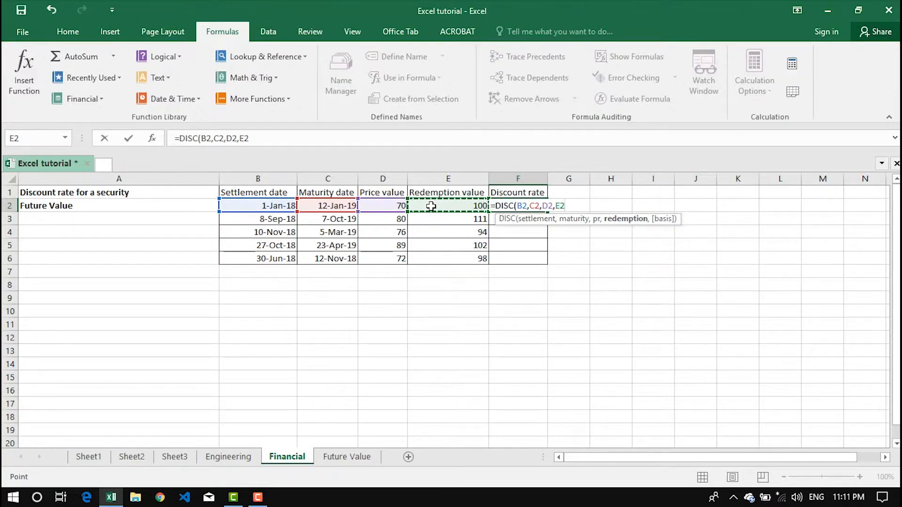
type(")")
key("Return")
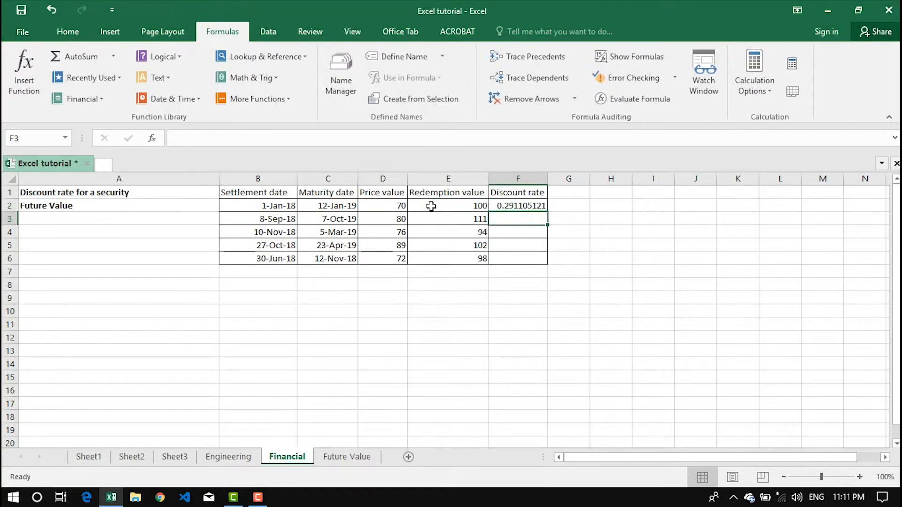
Fill the discount rate formula from F2 down to F6 and format those cells as percentages
left_click(515, 205)
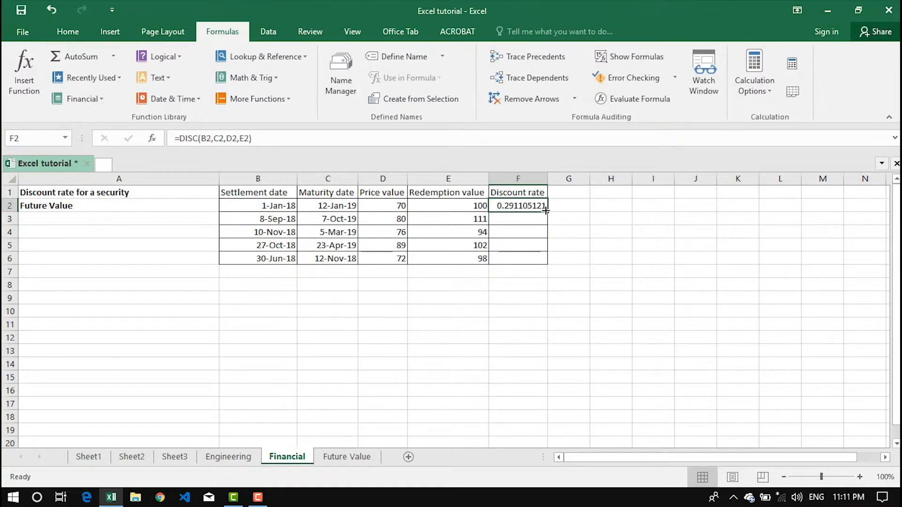
double_click(547, 212)
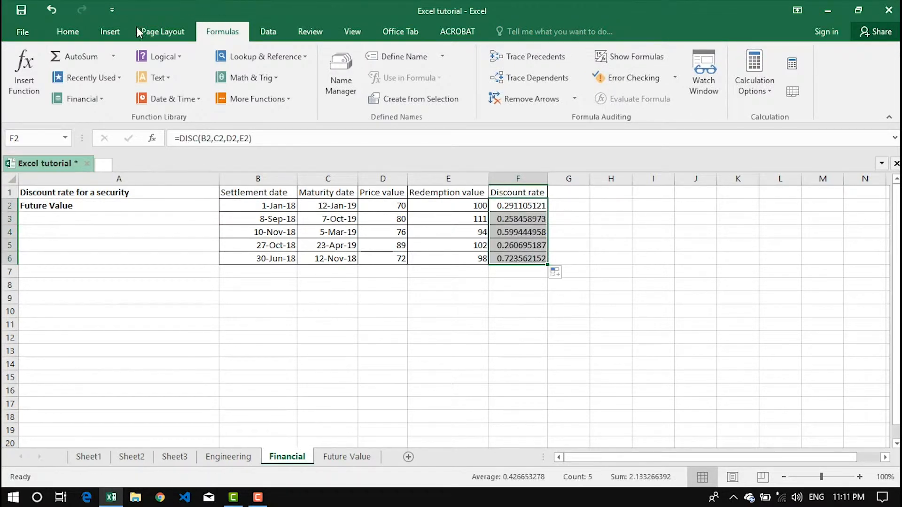
left_click(69, 32)
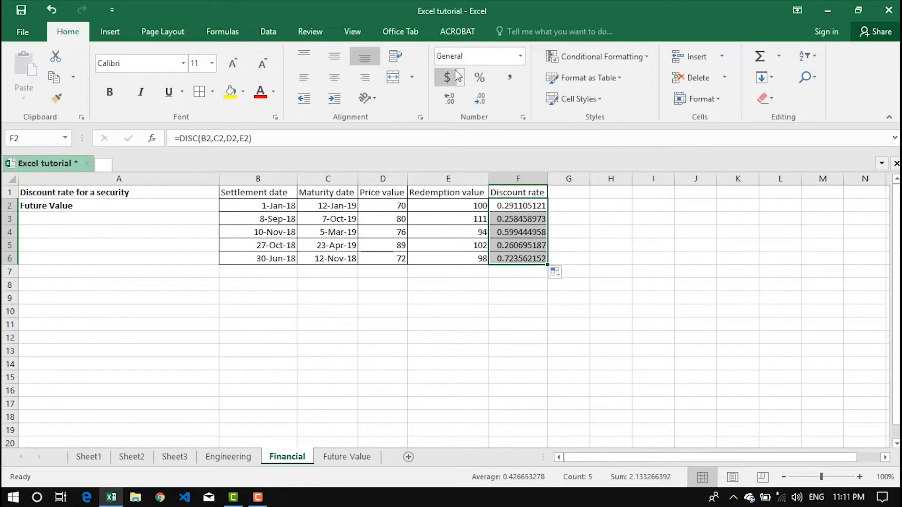
left_click(479, 77)
left_click(588, 229)
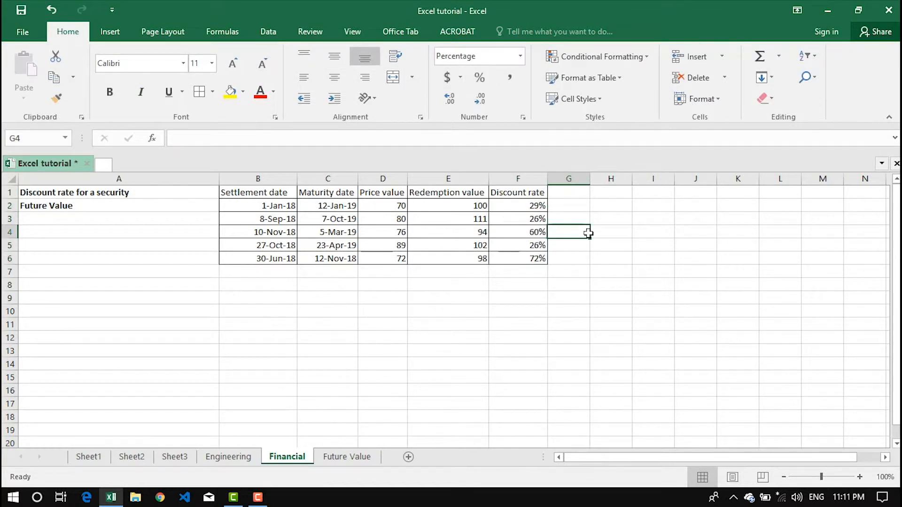
left_click_drag(519, 205, 521, 272)
left_click(593, 267)
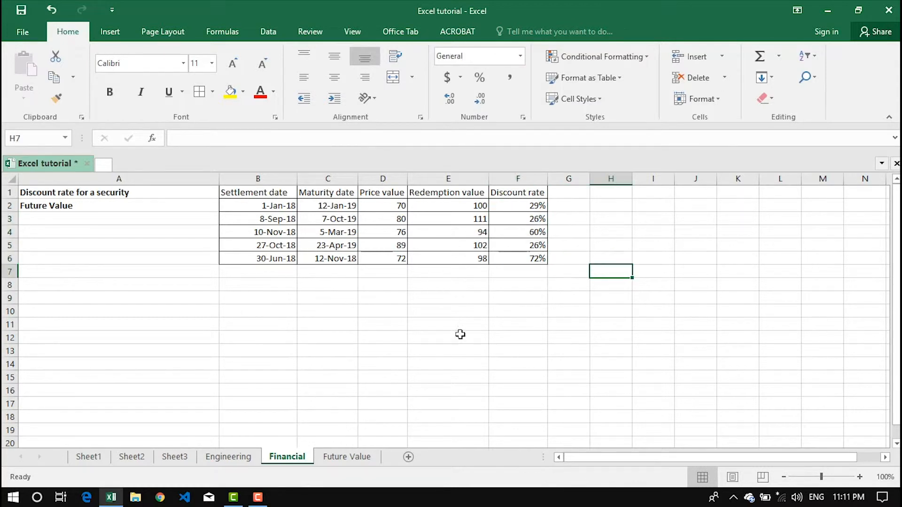
Open the Future Value sheet and review the principal, interest rate, years and payment entries in A1:B5
left_click(137, 207)
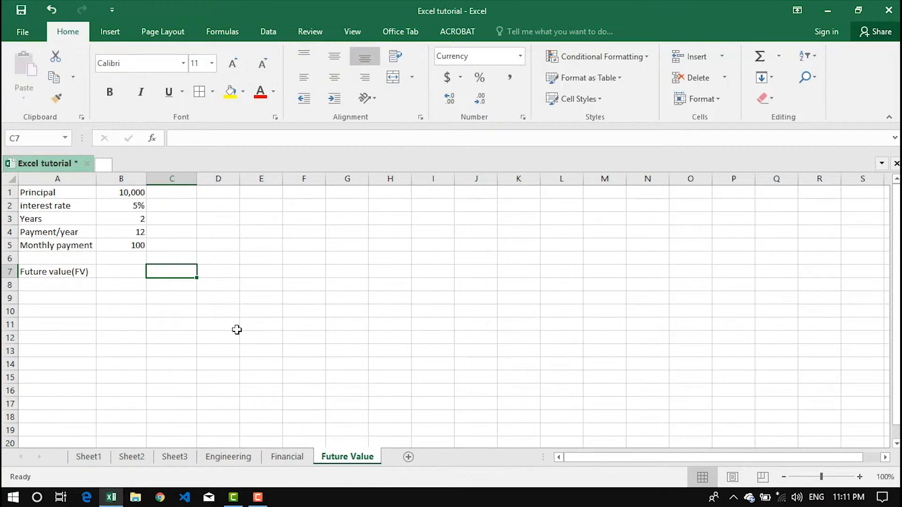
left_click(74, 193)
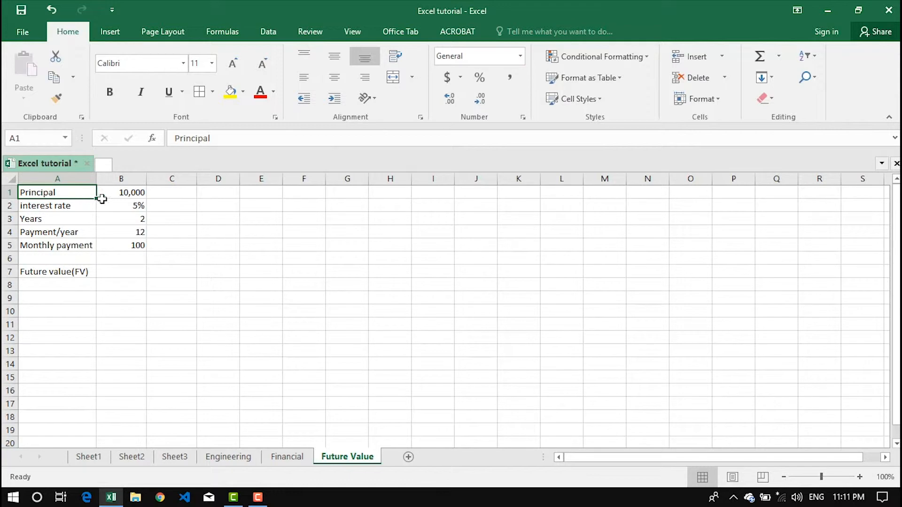
left_click(125, 193)
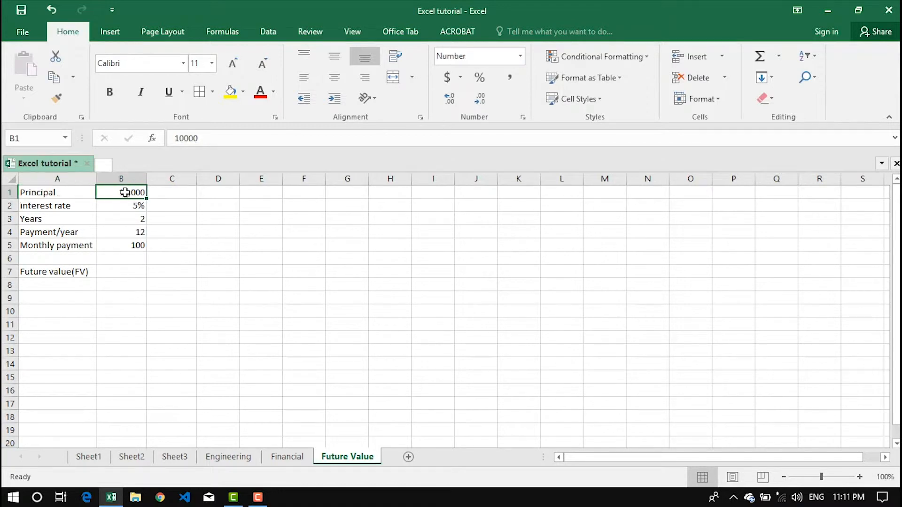
left_click(70, 204)
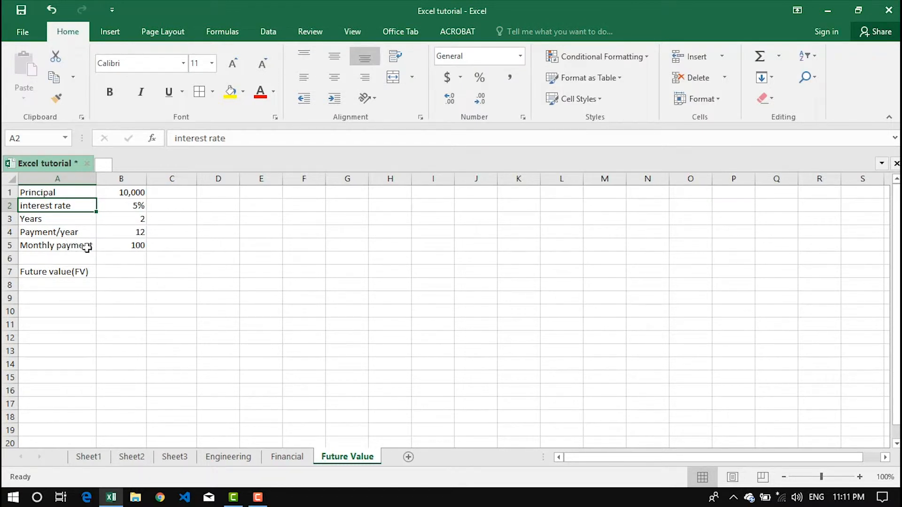
left_click_drag(65, 198, 66, 241)
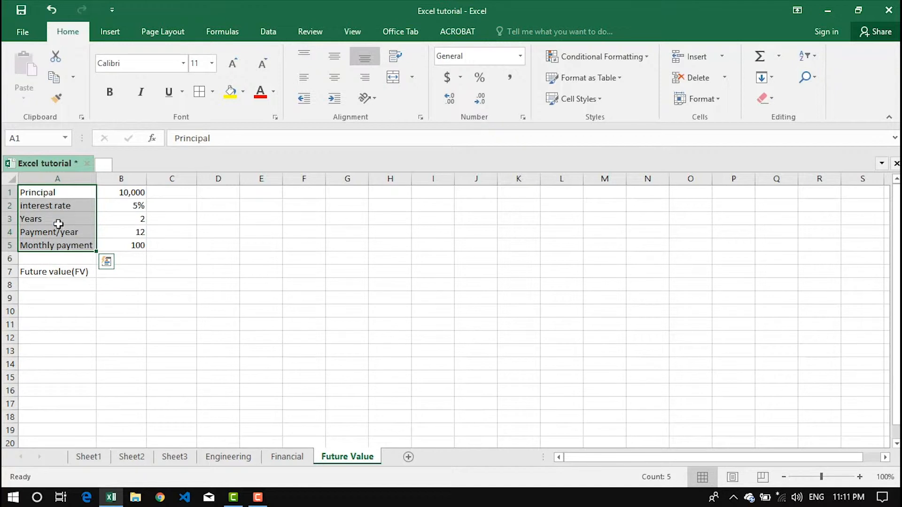
Start an FV function in B7 and, in its function arguments, set Rate to B2/12 and Nper to B3*12
left_click(127, 273)
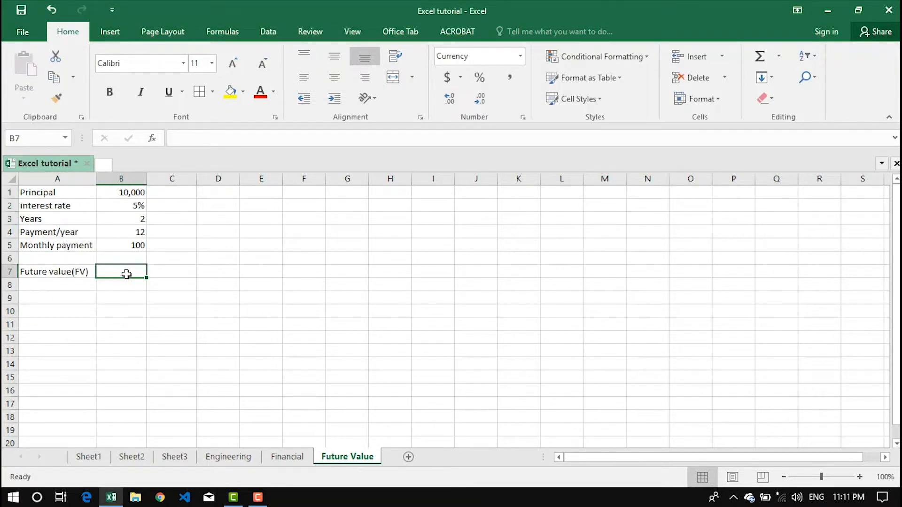
type("=fv")
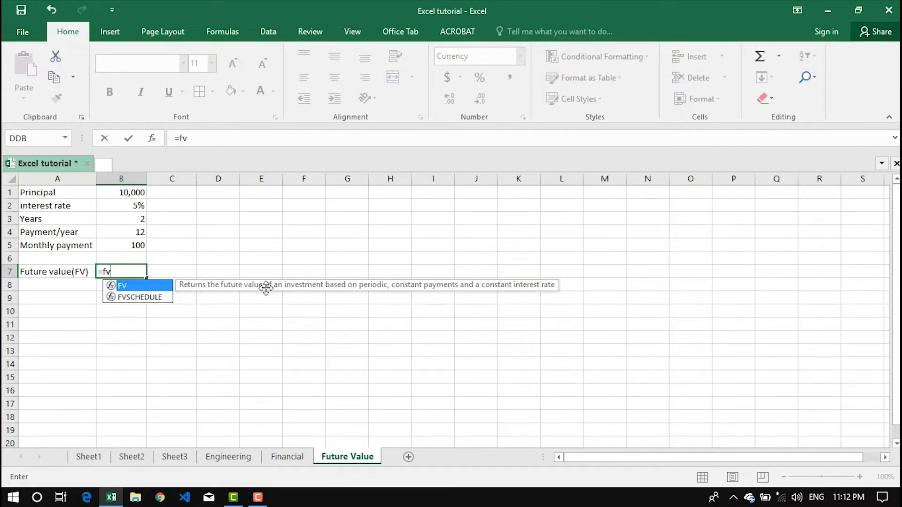
double_click(153, 286)
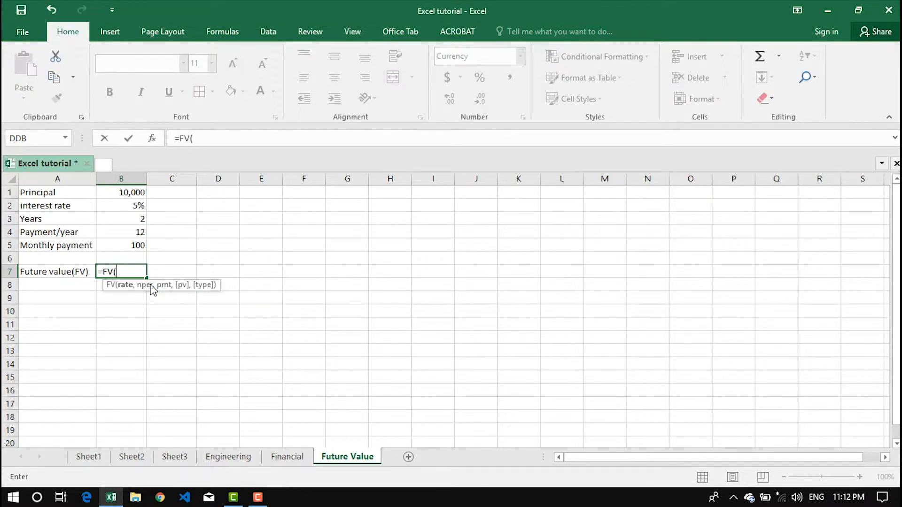
left_click(153, 139)
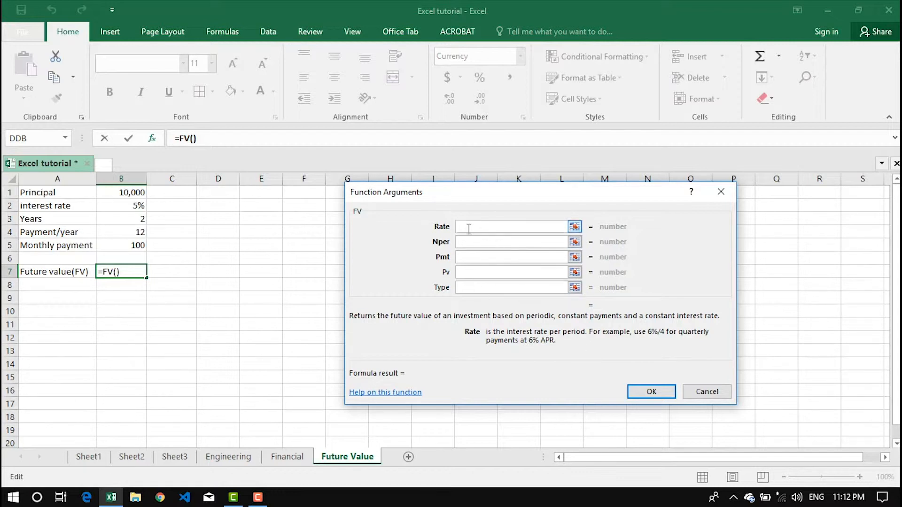
left_click(120, 204)
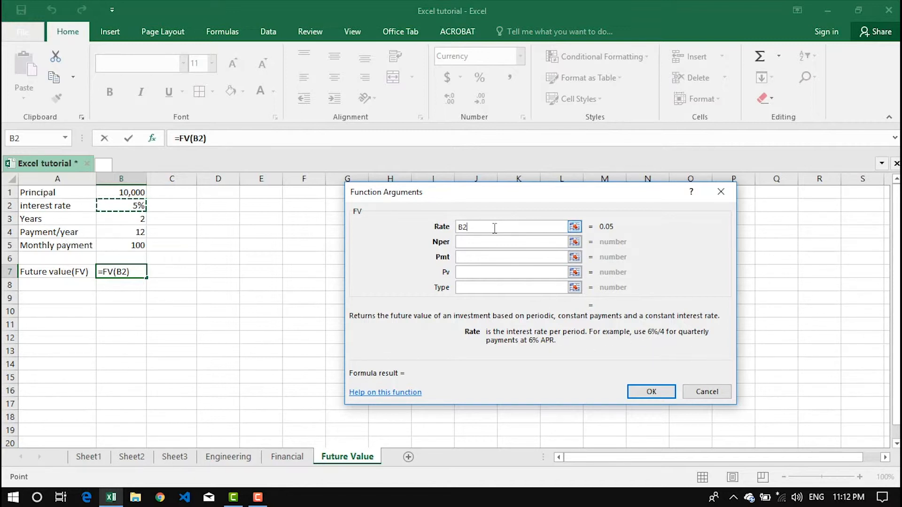
type("/12")
key("Tab")
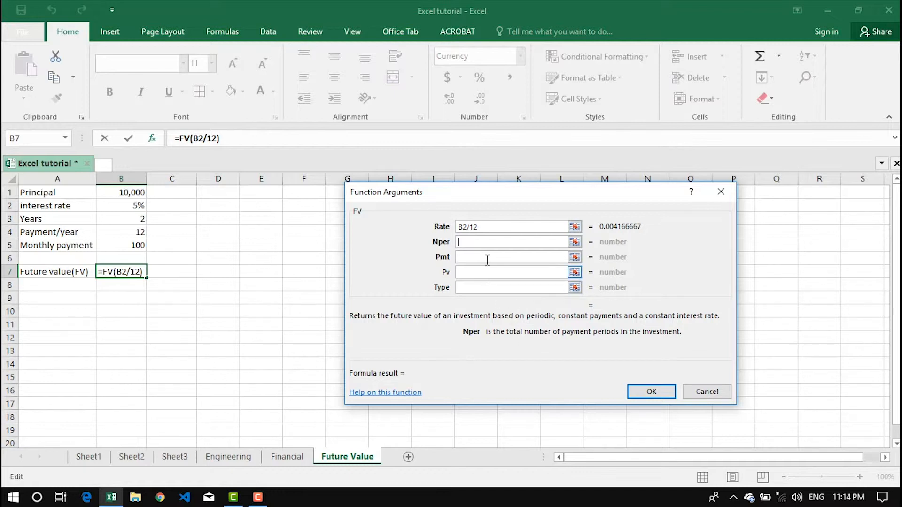
left_click(121, 220)
type("*12")
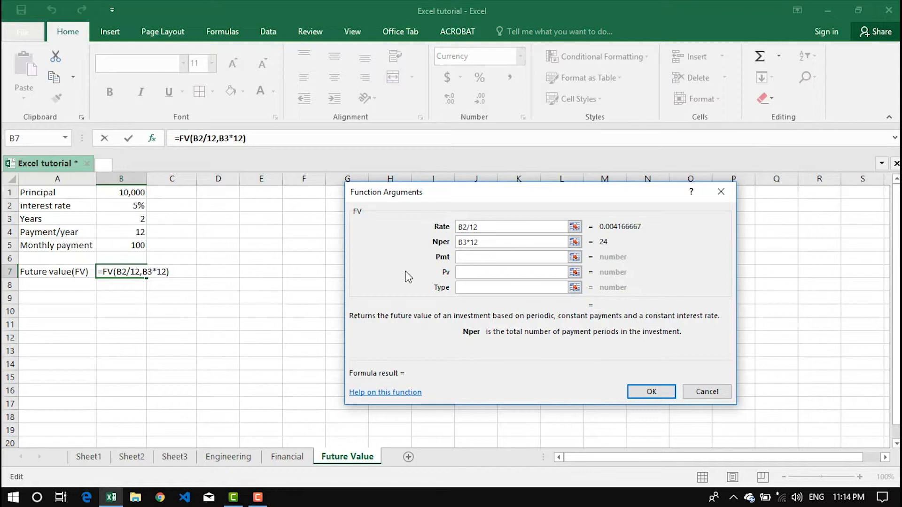
Set the FV function's Pmt argument to -B5 and its Pv argument to -B1
left_click(487, 259)
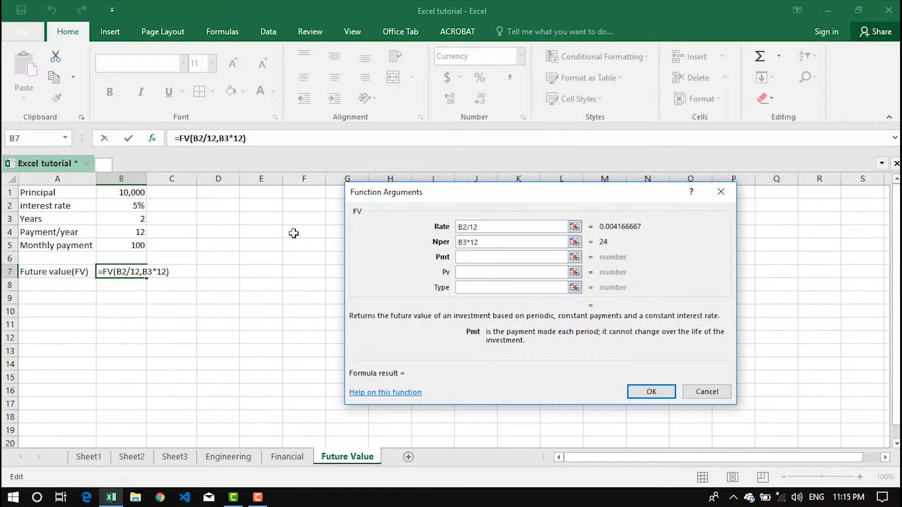
left_click(128, 245)
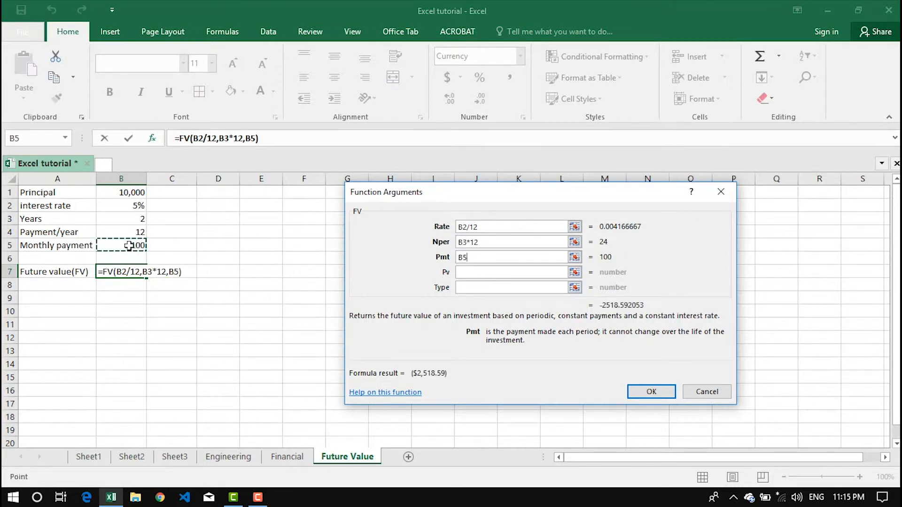
left_click(460, 257)
type("-")
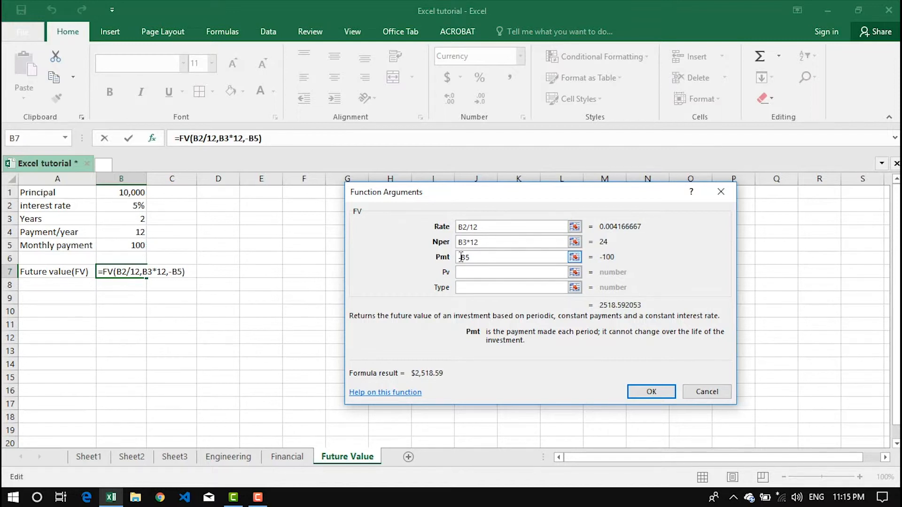
left_click(485, 257)
left_click(481, 274)
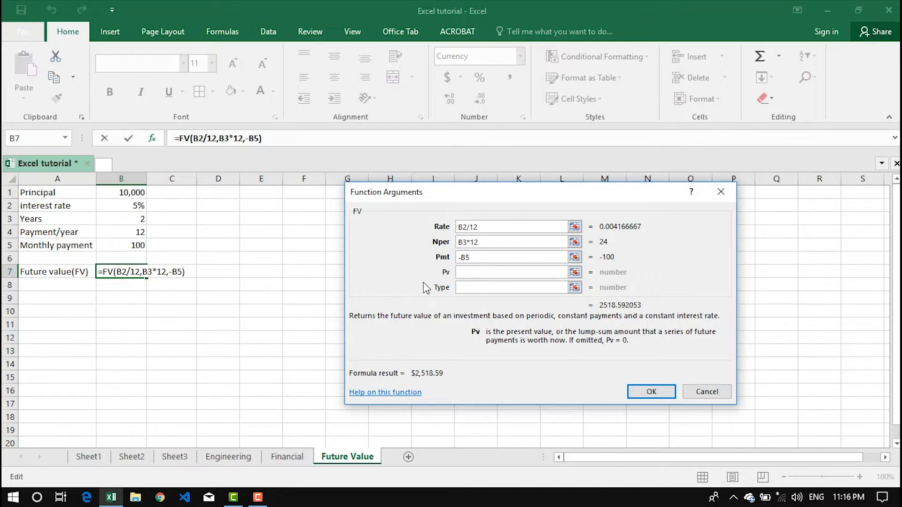
type("-")
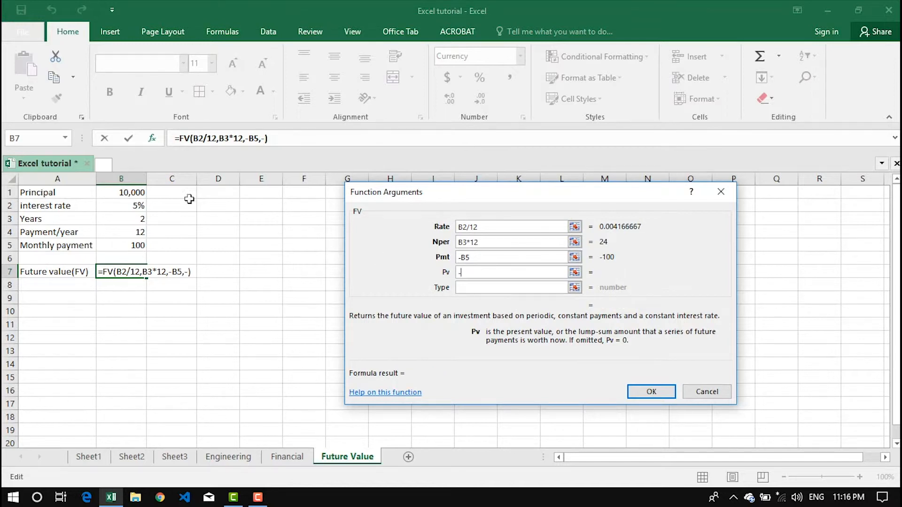
left_click(123, 194)
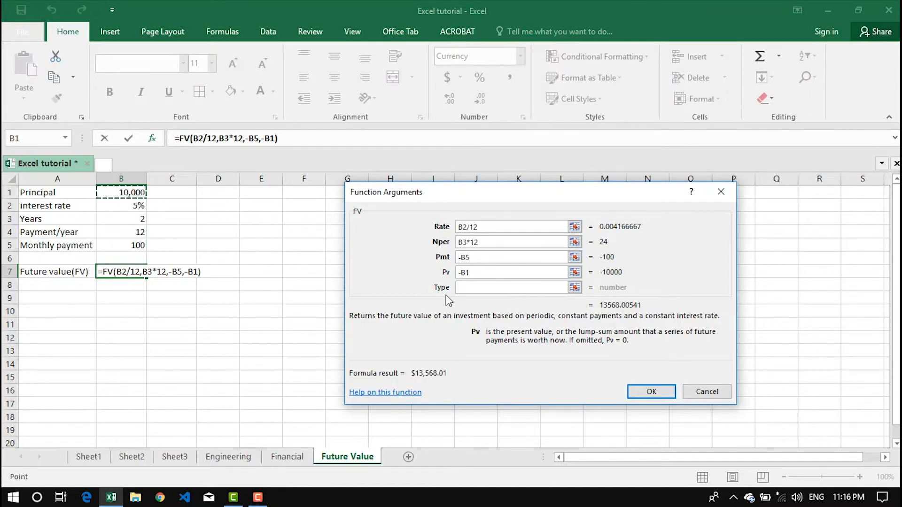
Set the FV function's Type argument to 1 for payment at the beginning of the period and finish the formula
left_click(473, 289)
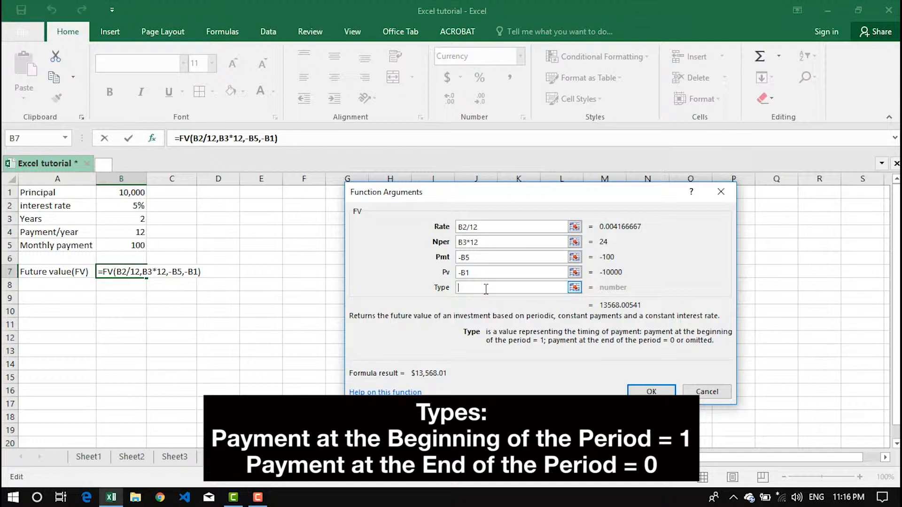
type("1")
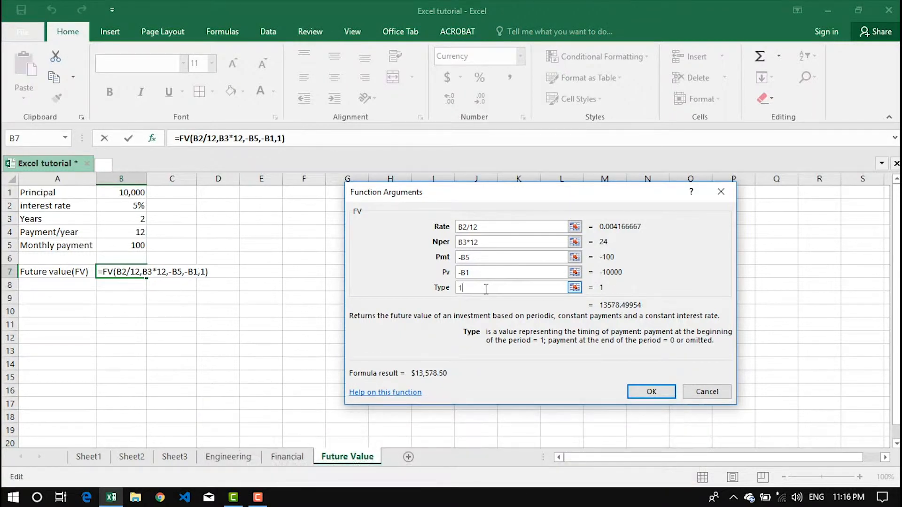
left_click(649, 393)
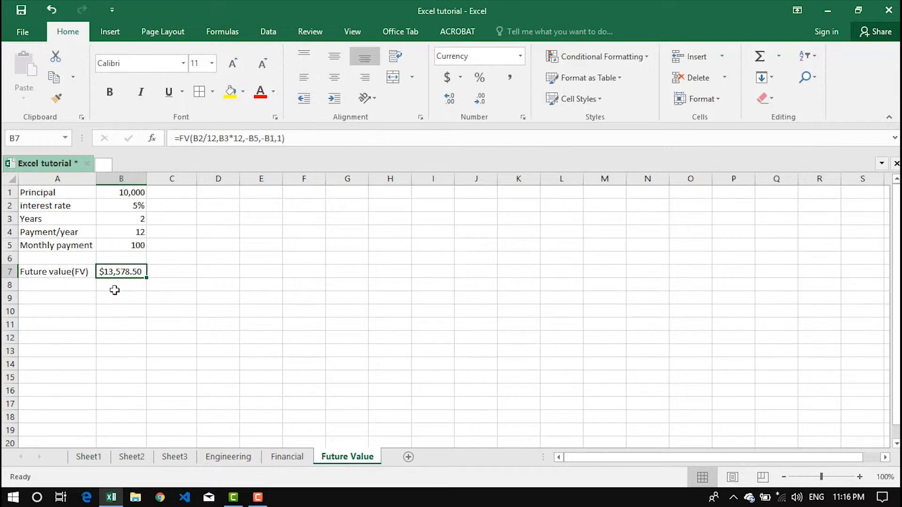
left_click(116, 192)
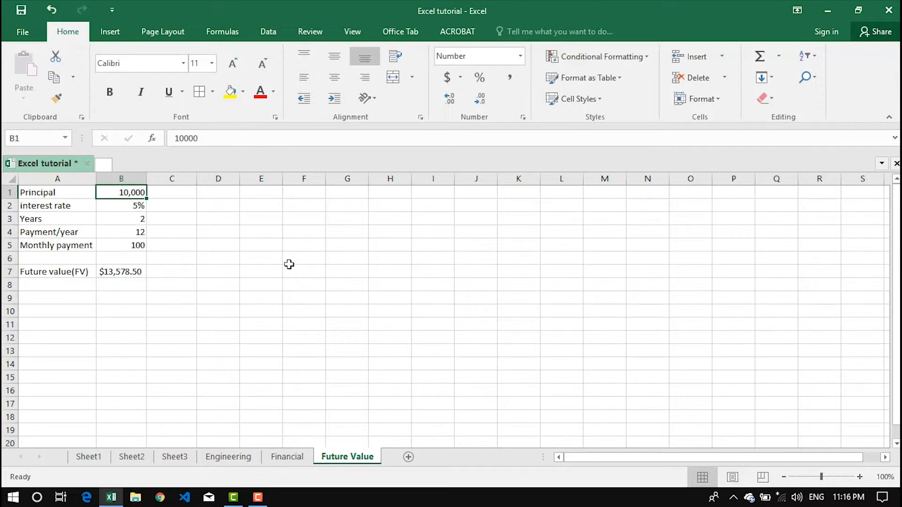
Change the principal in B1 to 20,000 and check the recalculated future value in row 7
type("20,")
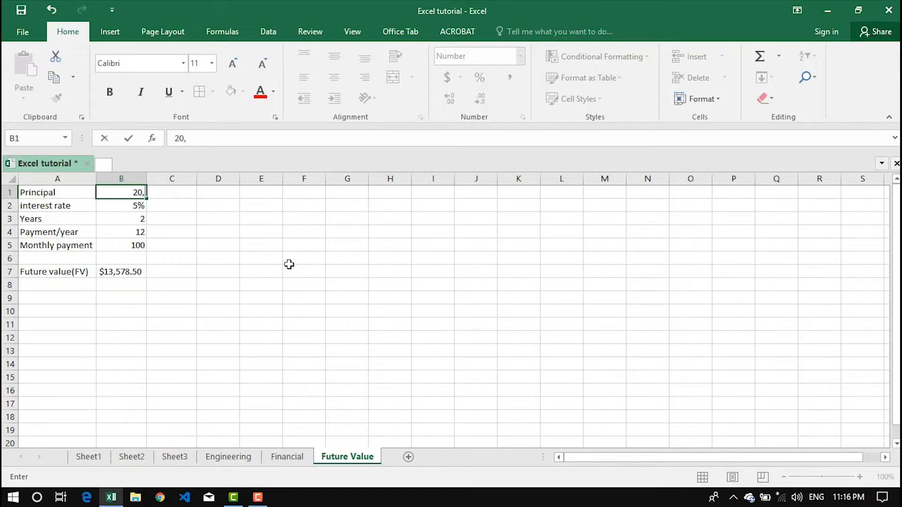
type("000")
key("Return")
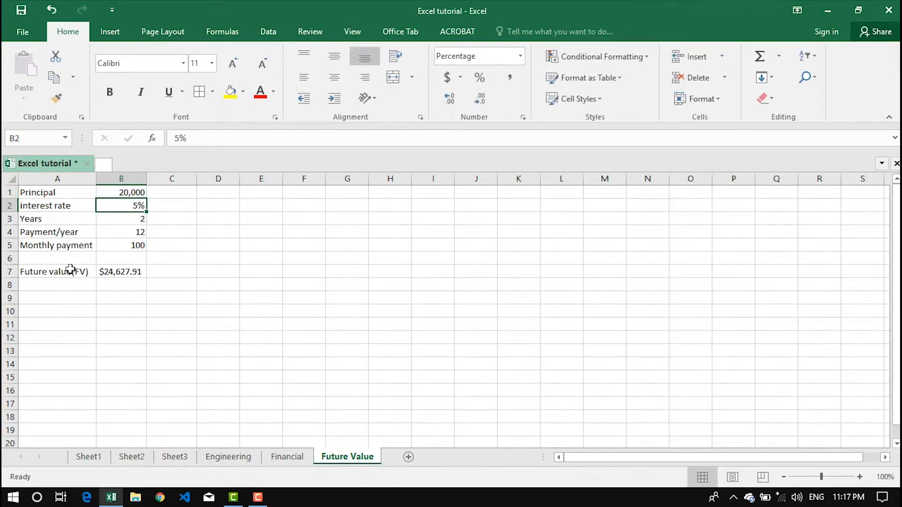
left_click_drag(70, 268, 124, 269)
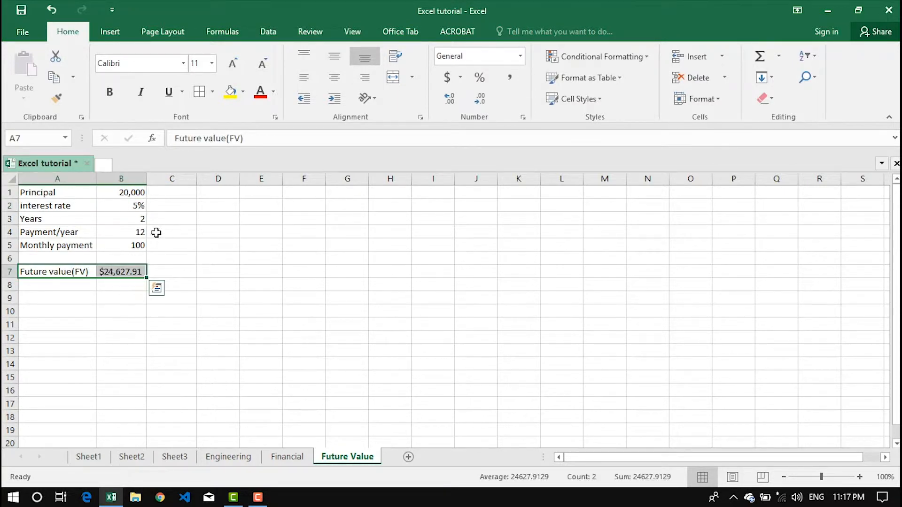
Set the interest rate in B2 to 2%
left_click(114, 205)
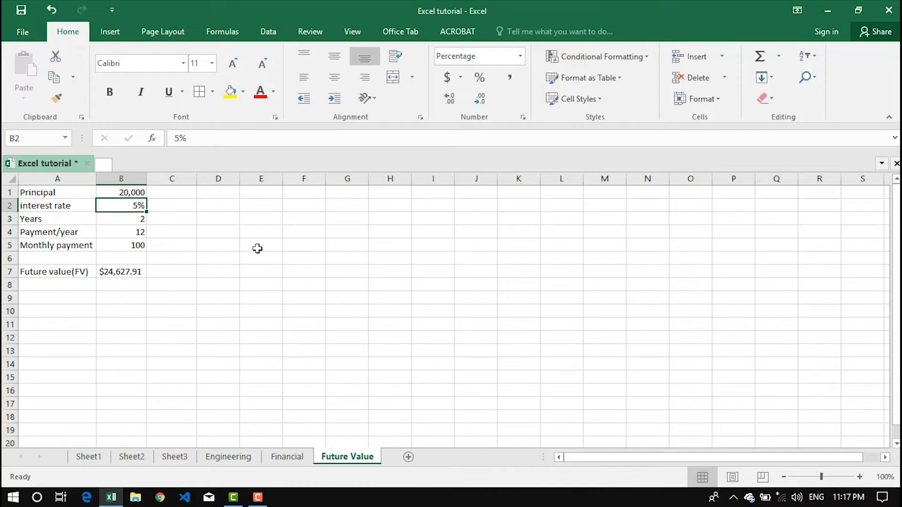
type("2")
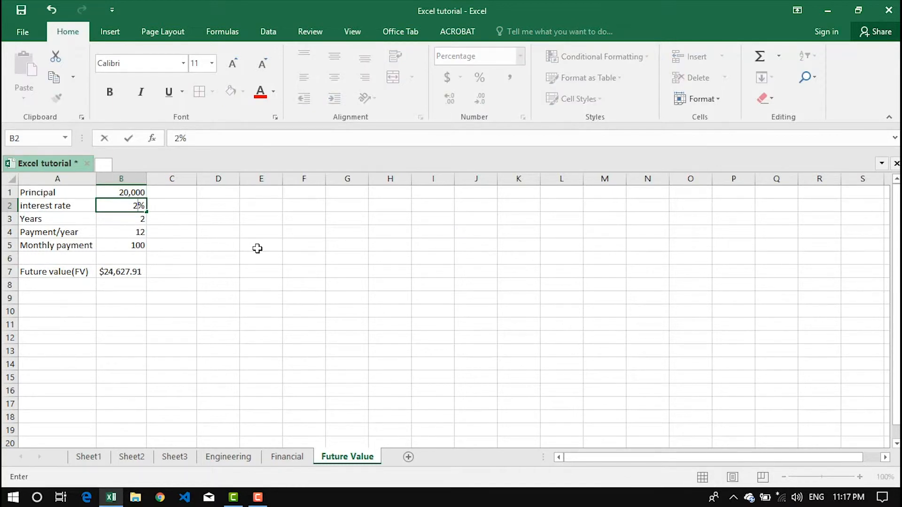
key("Return")
Set the Payment/year value in B4 to 20
left_click(120, 230)
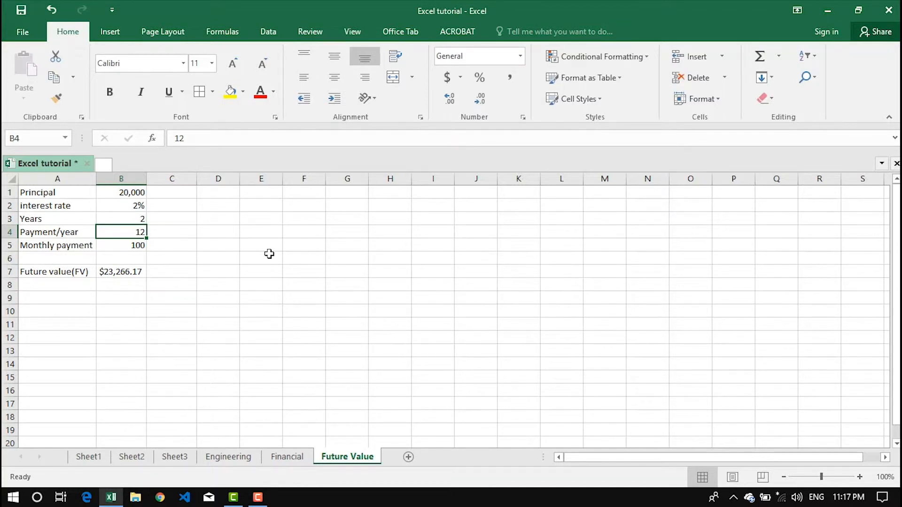
type("20")
key("Return")
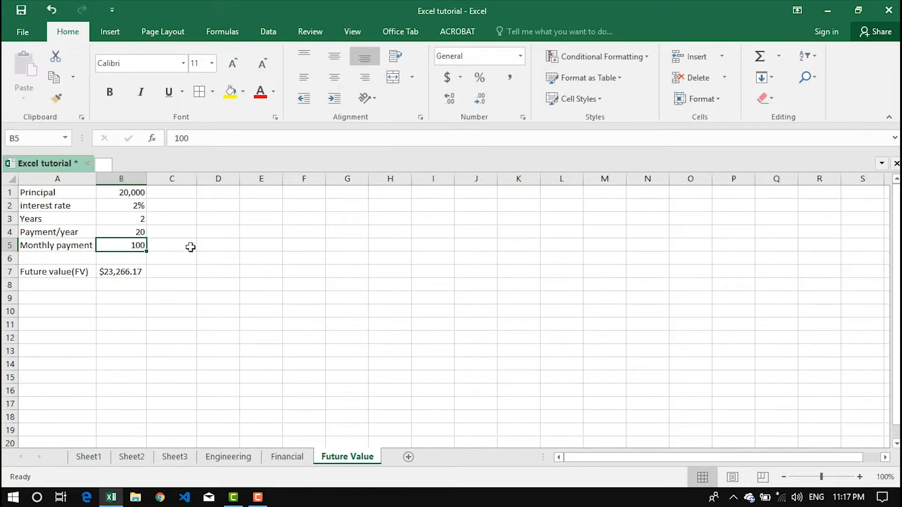
left_click(119, 229)
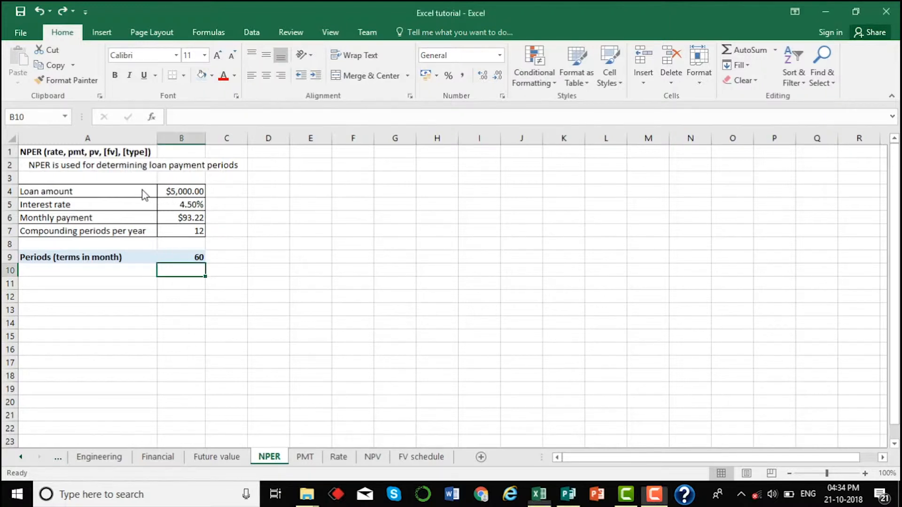
Review the NPER sheet's loan amount, interest rate, monthly payment, compounding periods and periods entries in A4:B9
left_click_drag(141, 193, 177, 235)
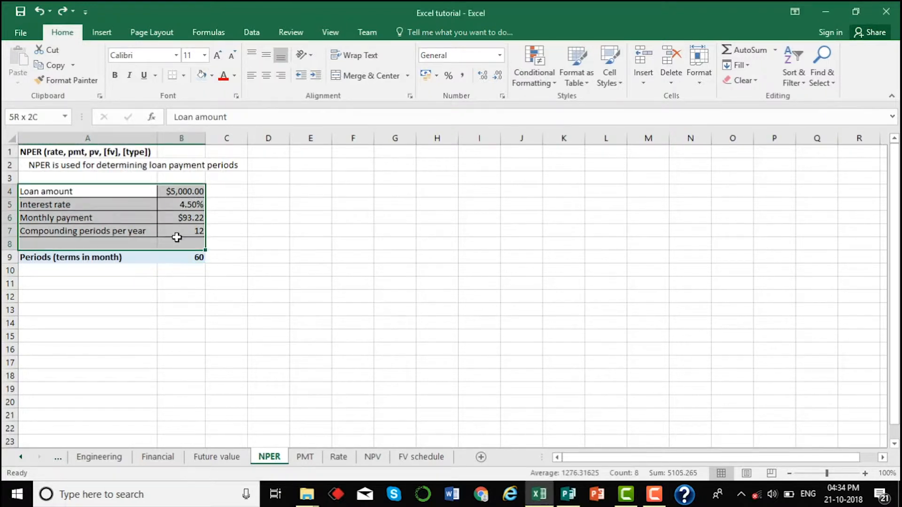
left_click(86, 190)
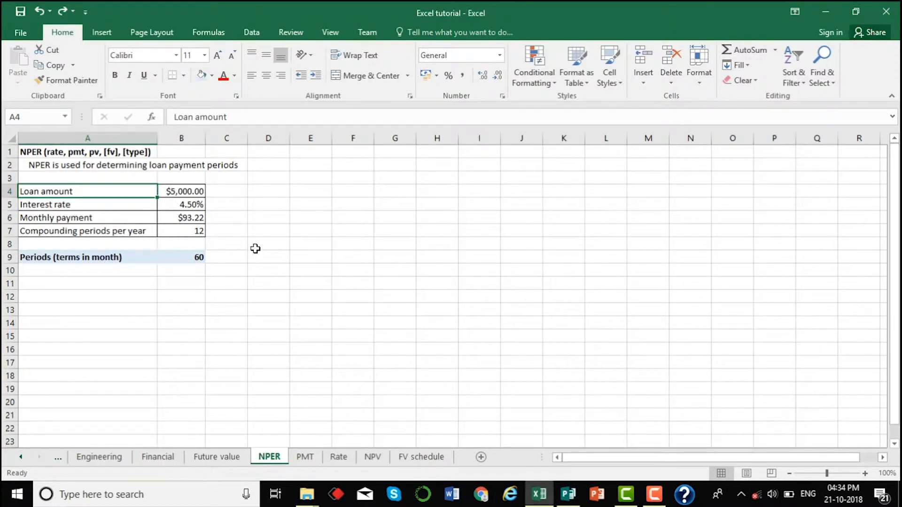
key("Down")
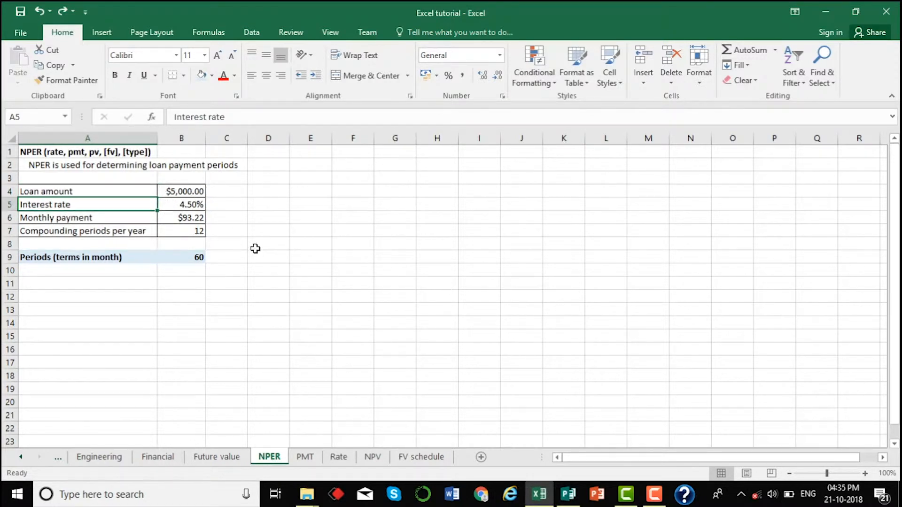
key("Down")
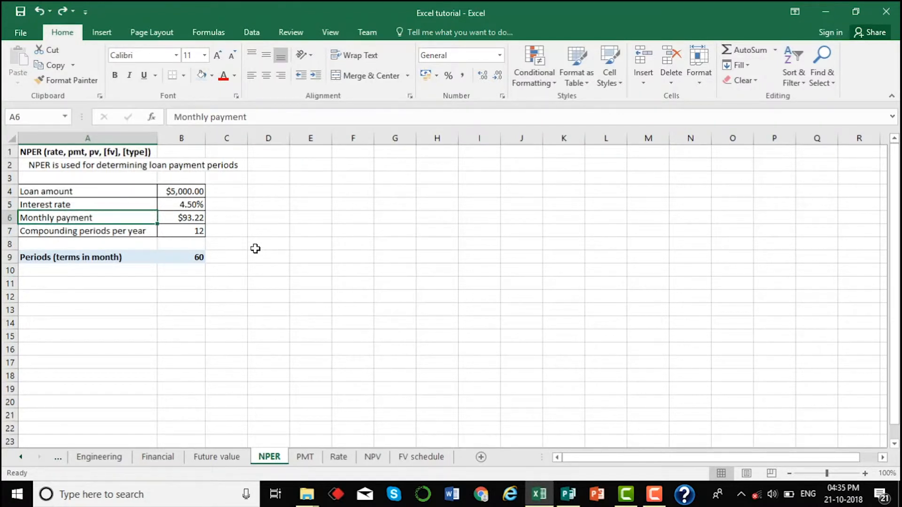
key("Down")
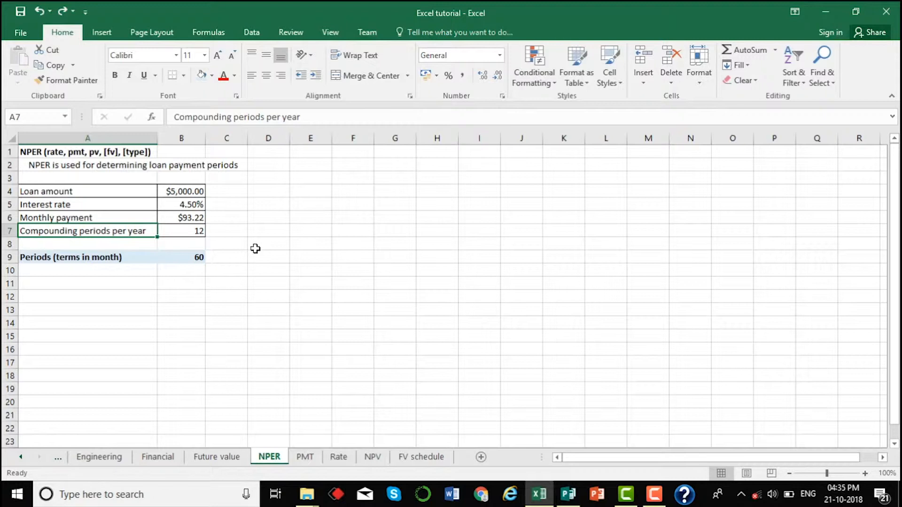
key("Down")
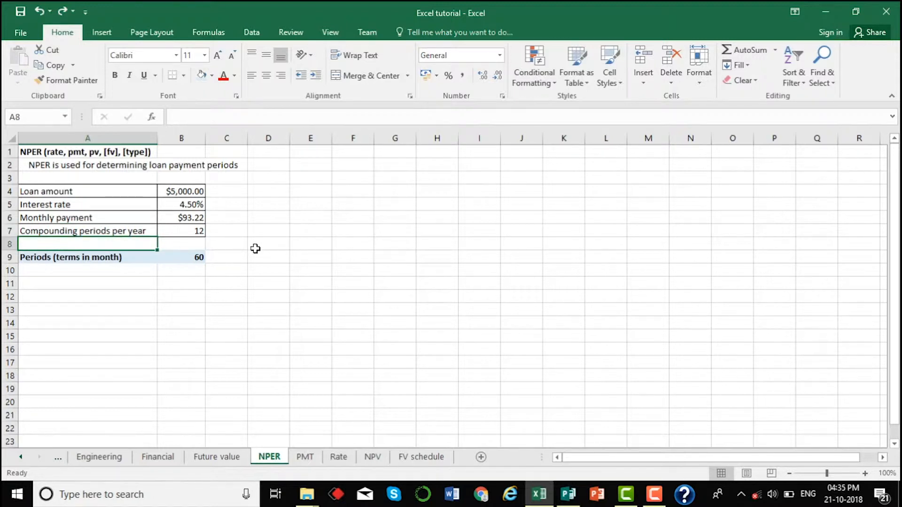
key("Down")
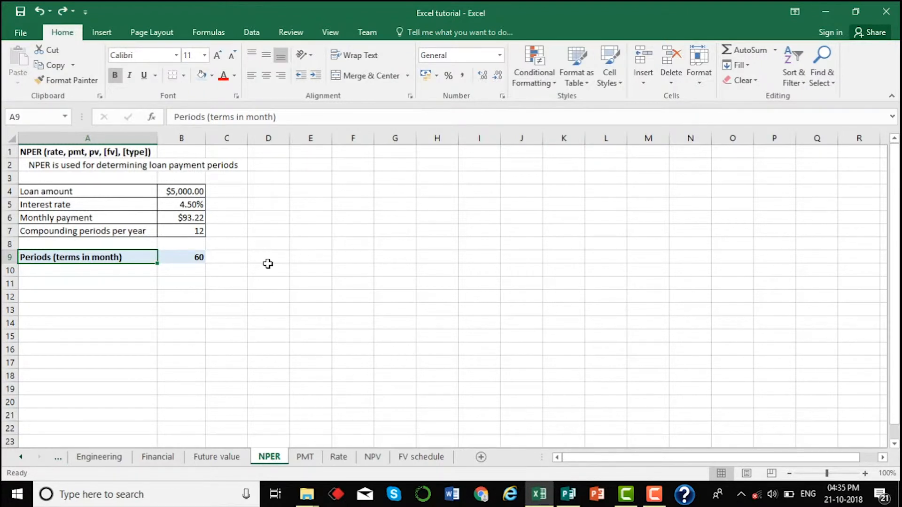
Clear the existing formula in B9 and start an NPER function there with B5/12 as its rate argument
key("Down")
key("Up")
key("Right")
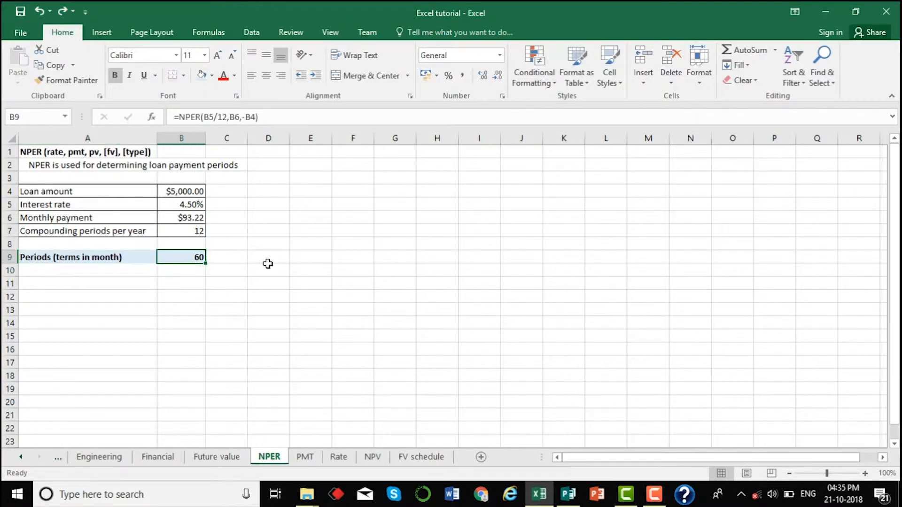
key("Delete")
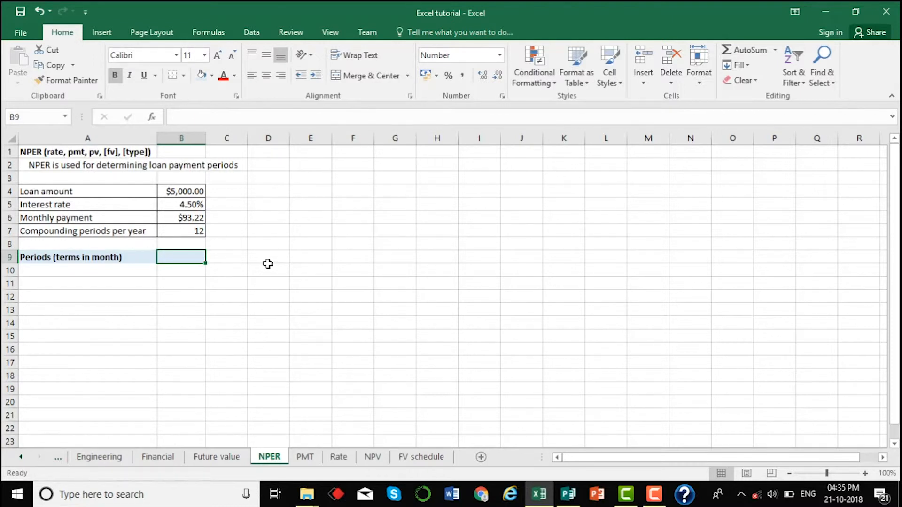
type("=")
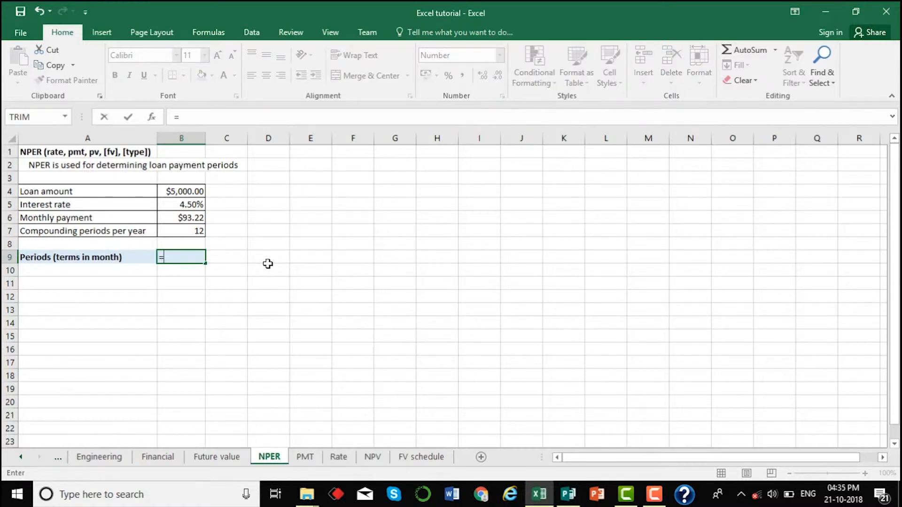
type("nper")
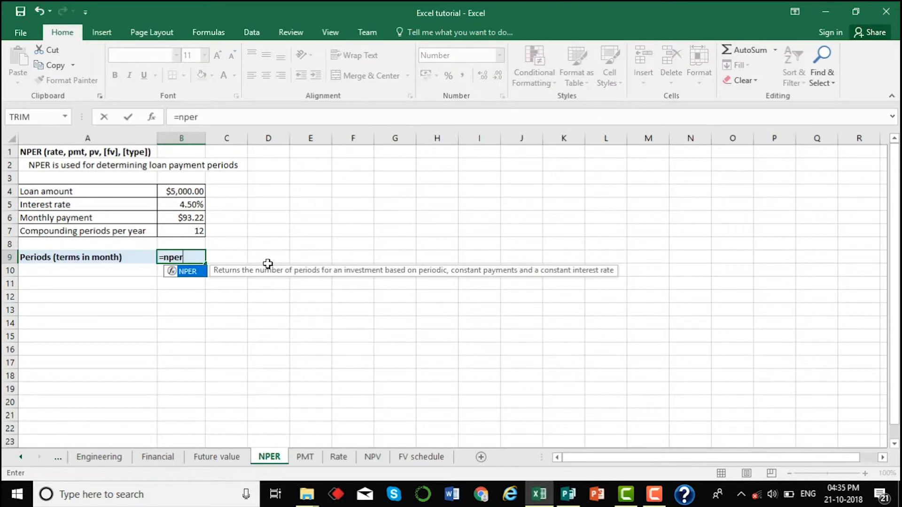
key("Tab")
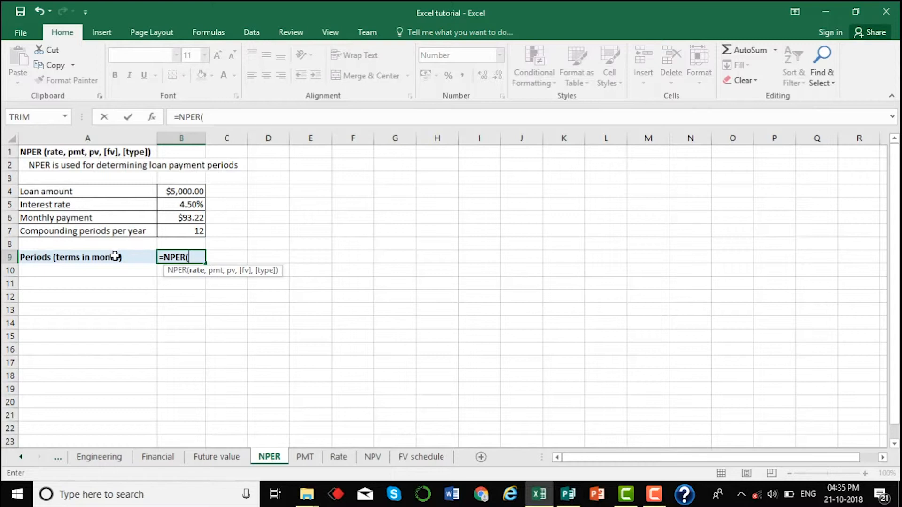
left_click(178, 203)
type("/12")
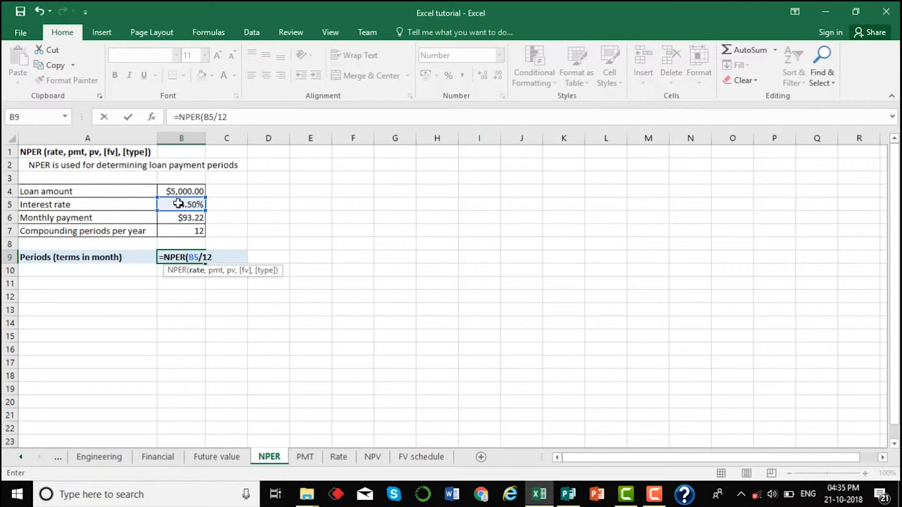
type(",")
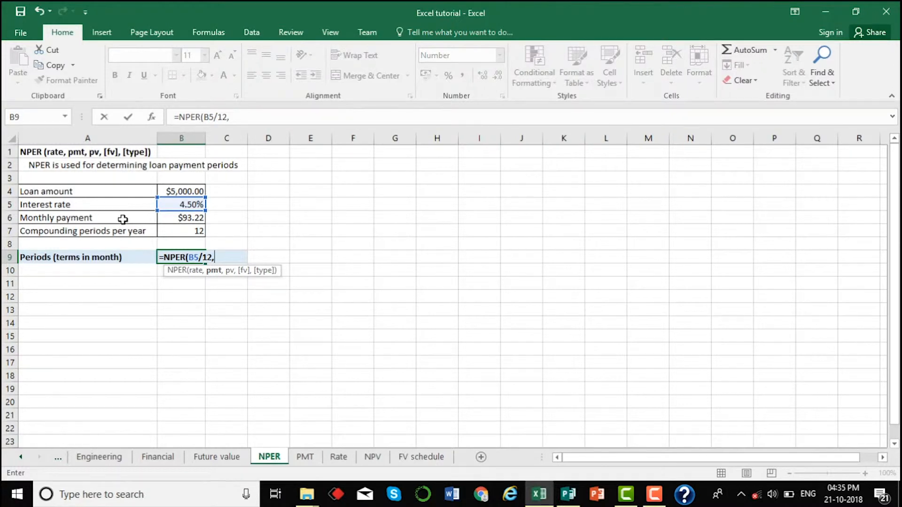
Set the NPER function's pmt argument to B6 and its pv argument to -B4, and finish the formula
left_click(173, 218)
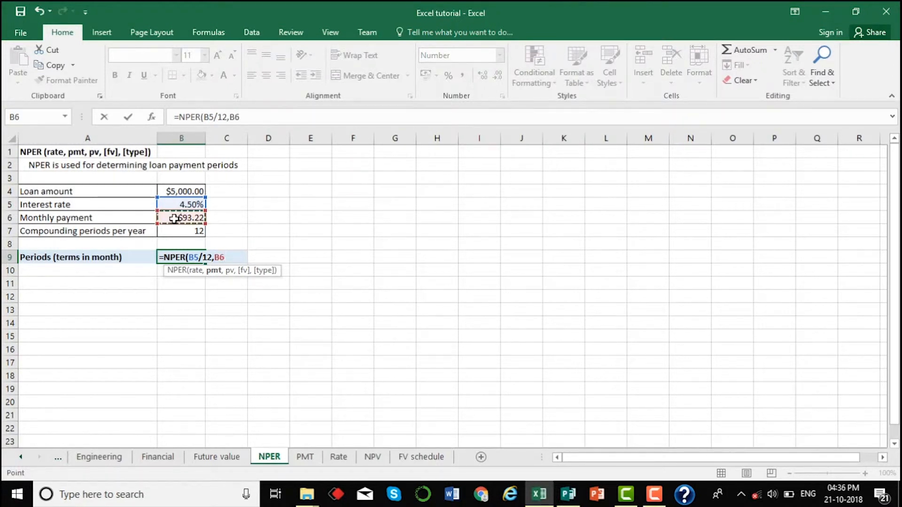
type(",-")
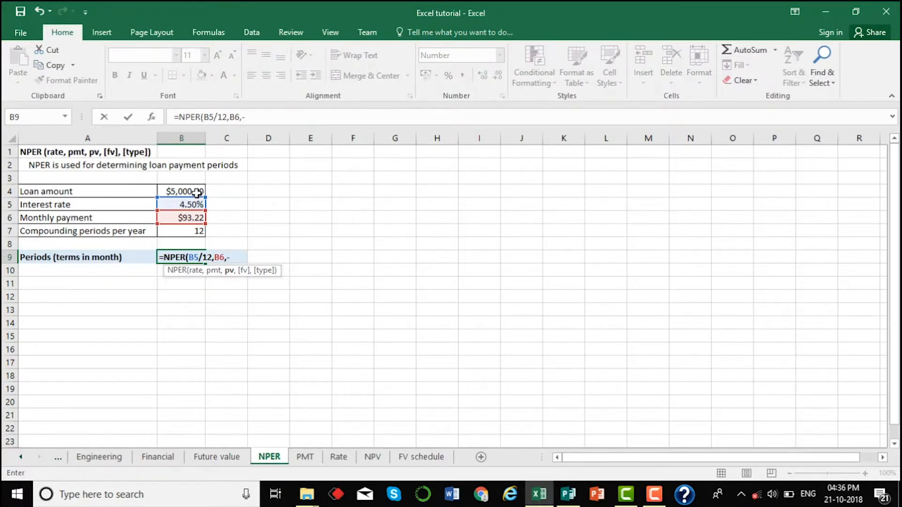
left_click(188, 189)
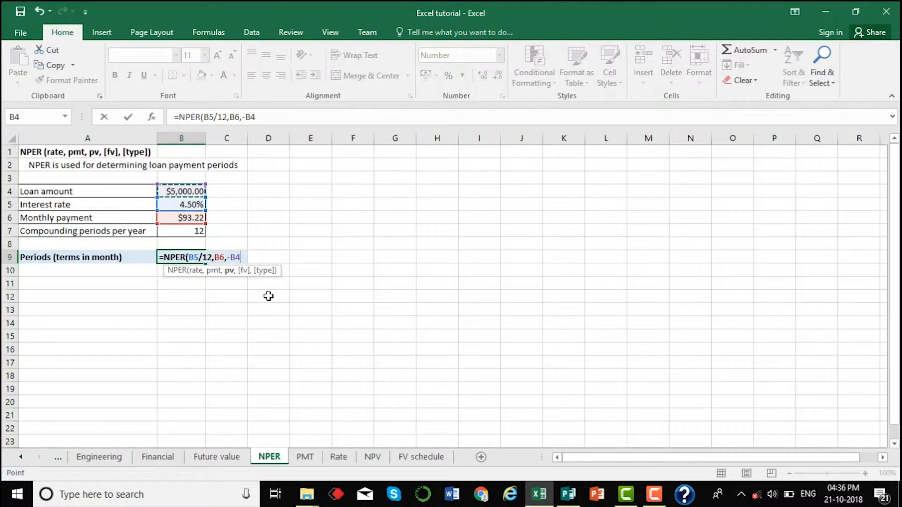
type(")")
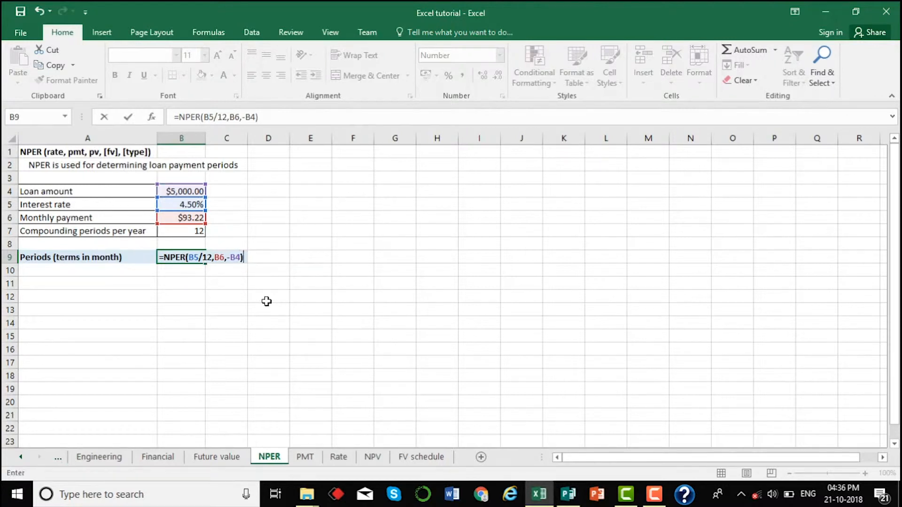
key("Return")
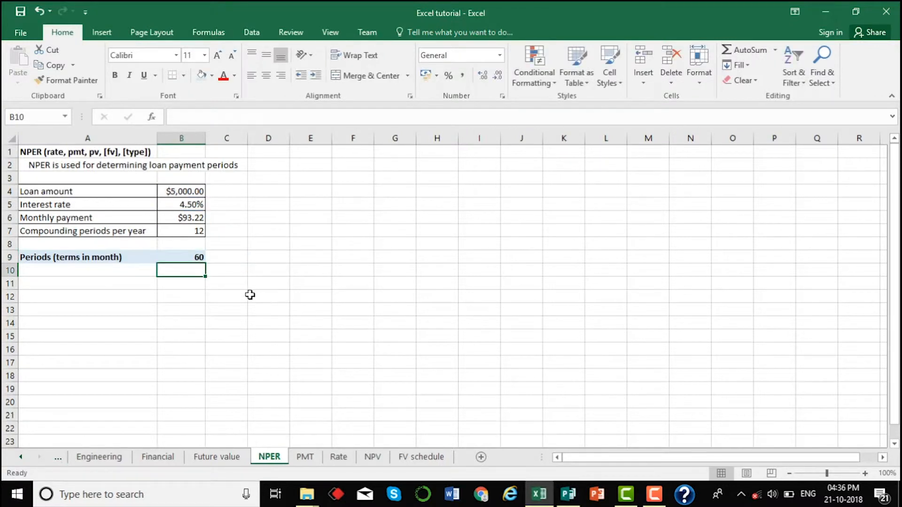
Inspect the NPER formula in B9 and the loan amount in B4 that it refers to
left_click(180, 258)
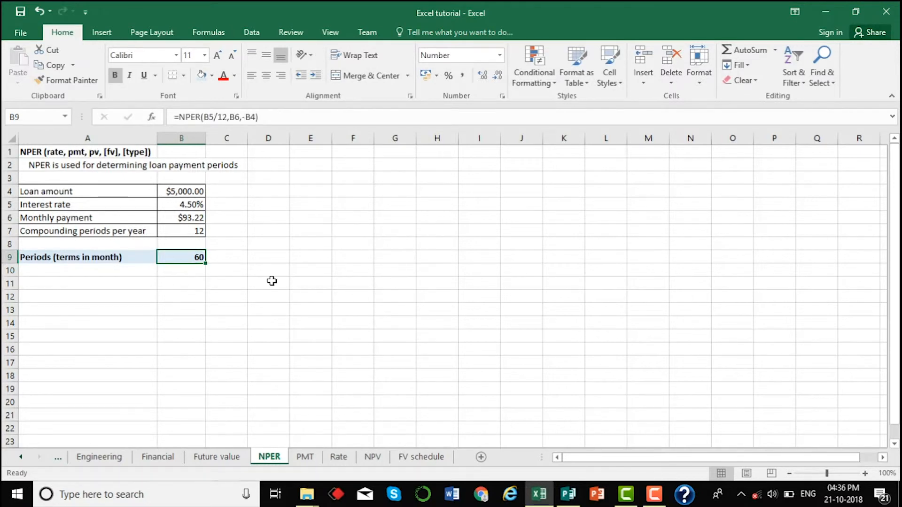
left_click(190, 190)
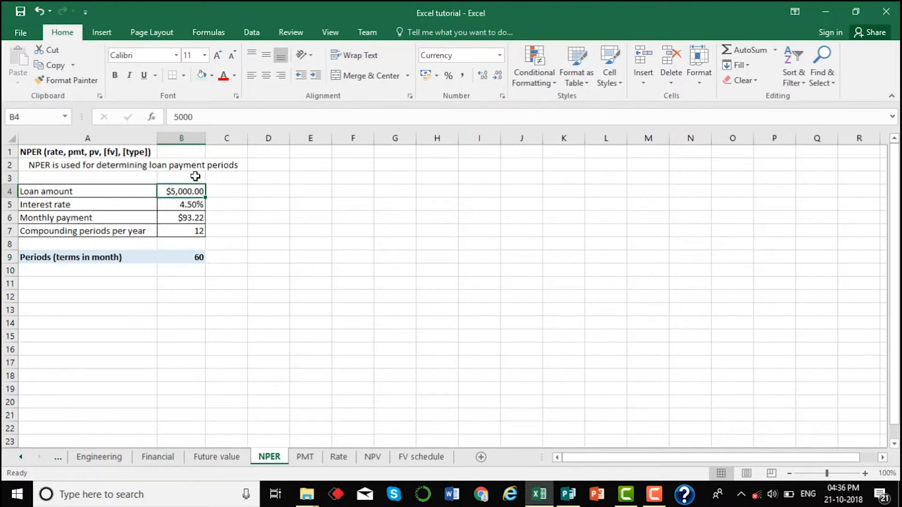
left_click(193, 256)
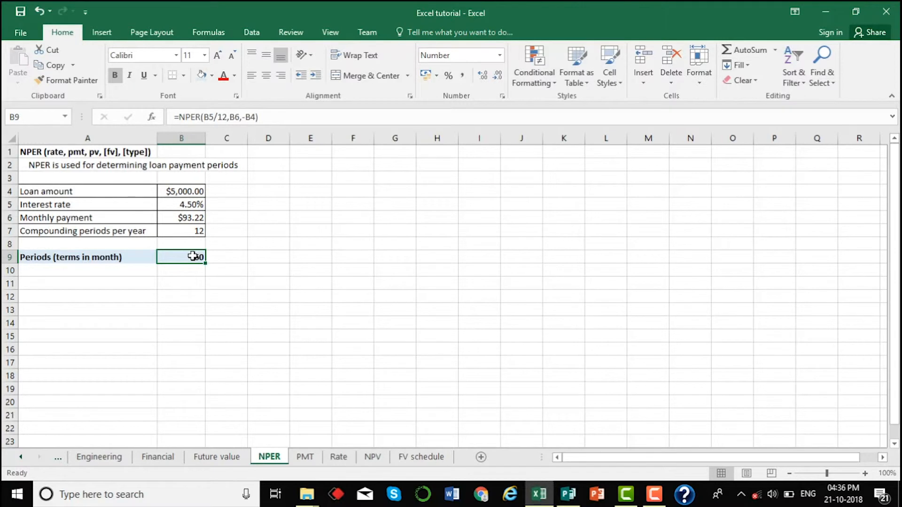
Compare the PMT sheet with the NPER sheet's periods, loan amount and interest rate rows, ending on the PMT sheet
left_click(304, 458)
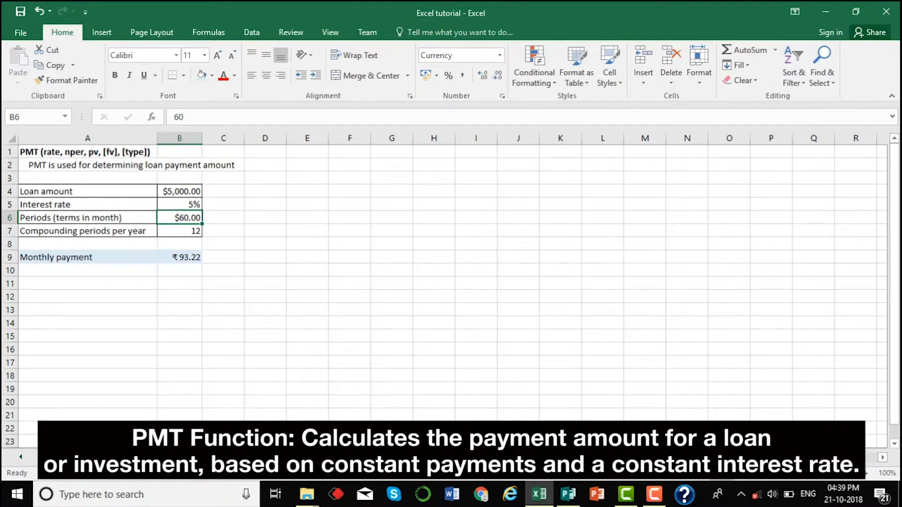
left_click(207, 457)
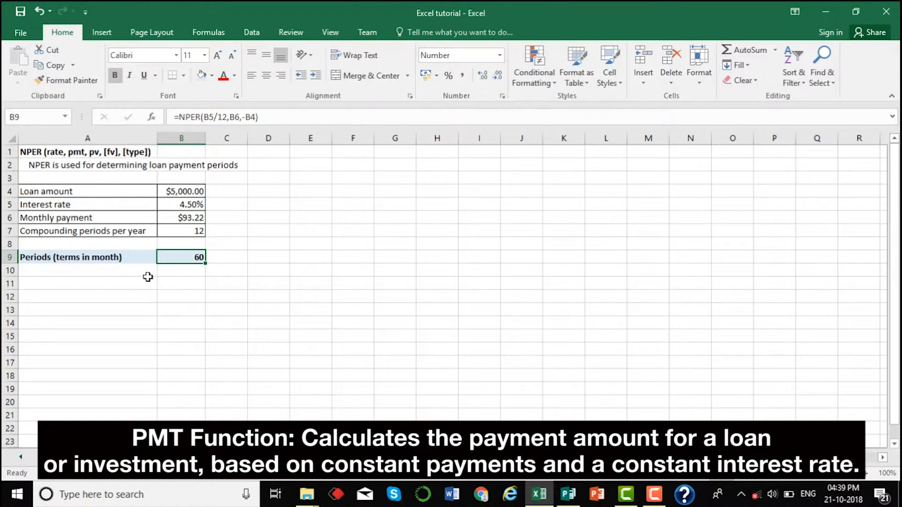
left_click(140, 258)
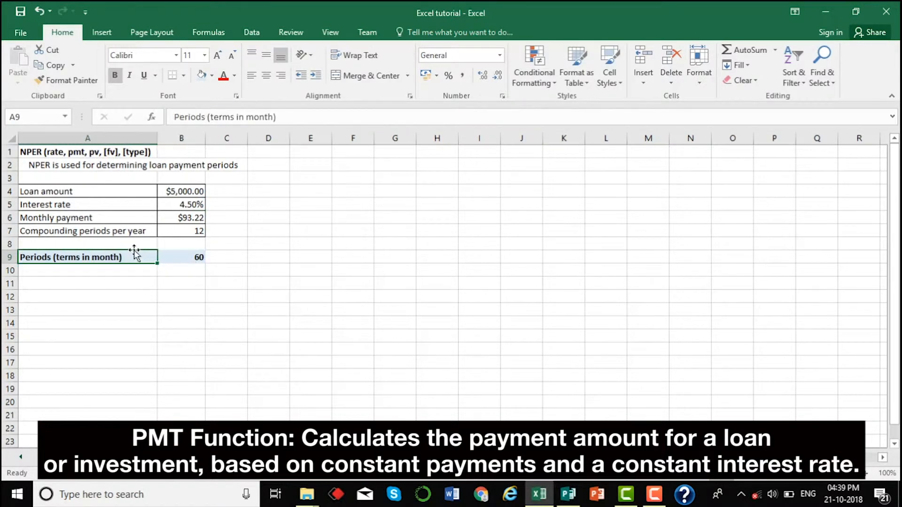
left_click(120, 194)
left_click(126, 205)
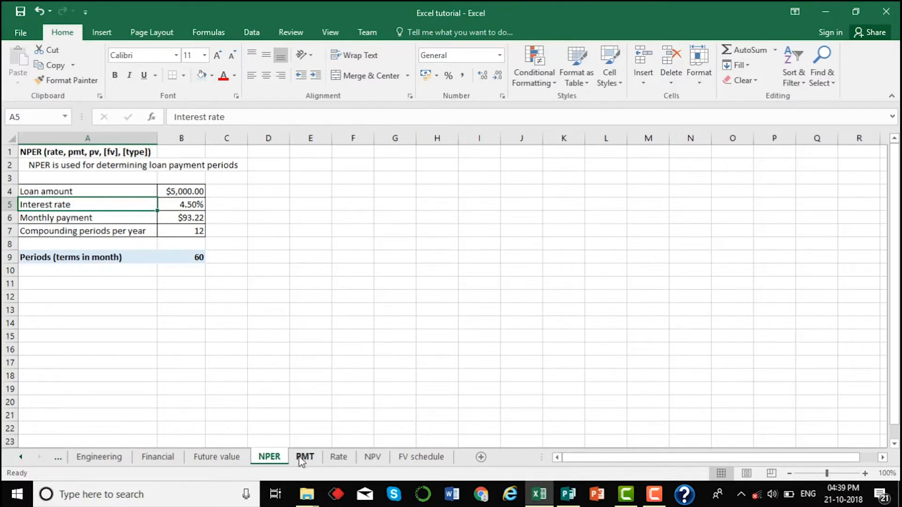
left_click(299, 457)
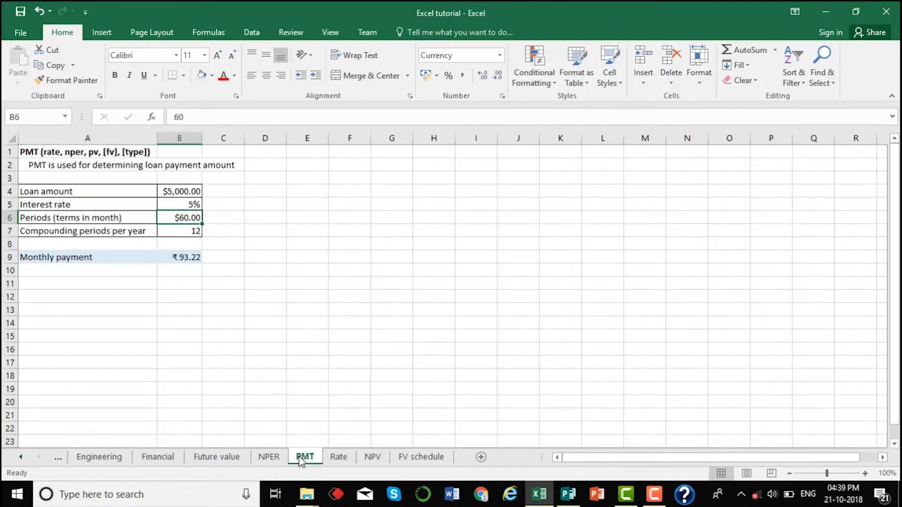
Examine the PMT sheet's monthly payment formula in B9 and its loan amount, interest rate, periods and compounding rows
left_click(121, 254)
left_click(190, 256)
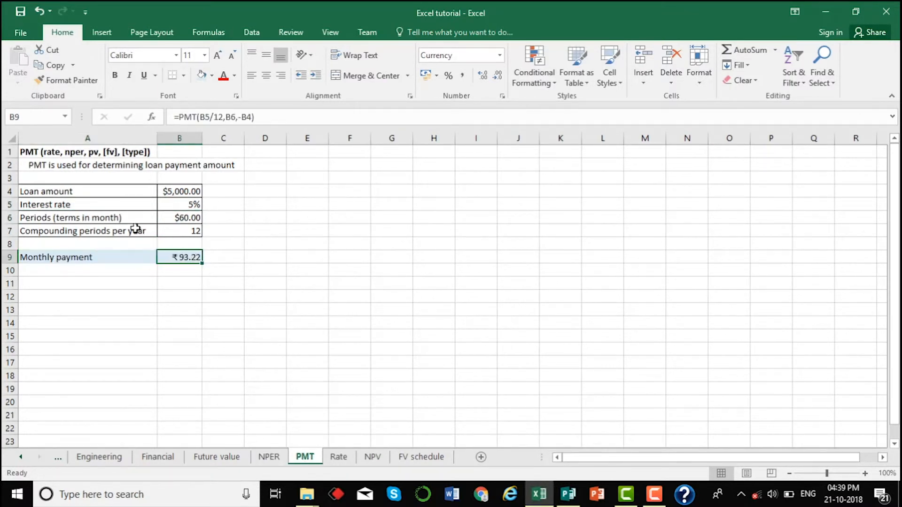
left_click(116, 215)
left_click(107, 198)
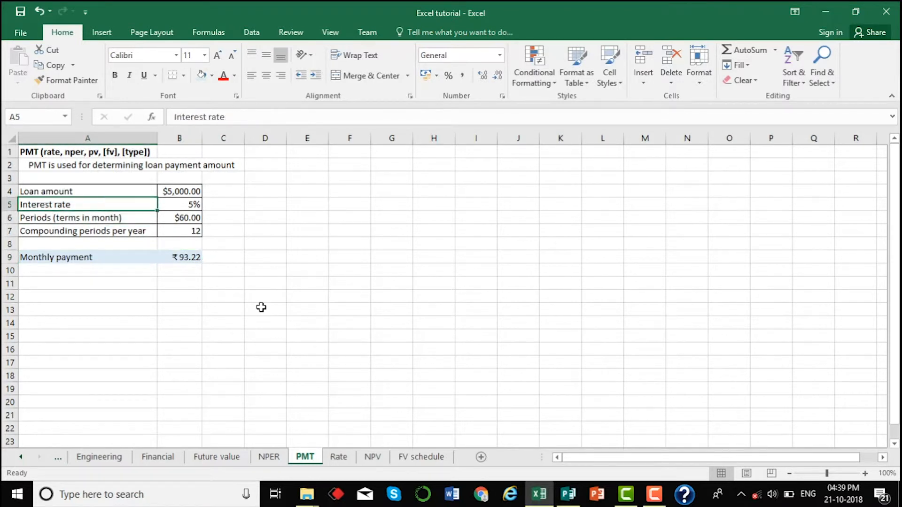
left_click(107, 191)
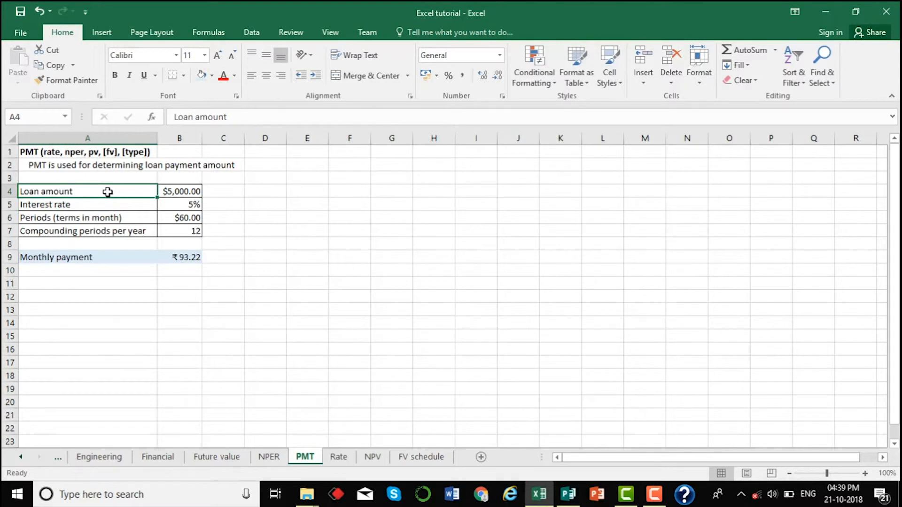
key("Down")
key("Down")
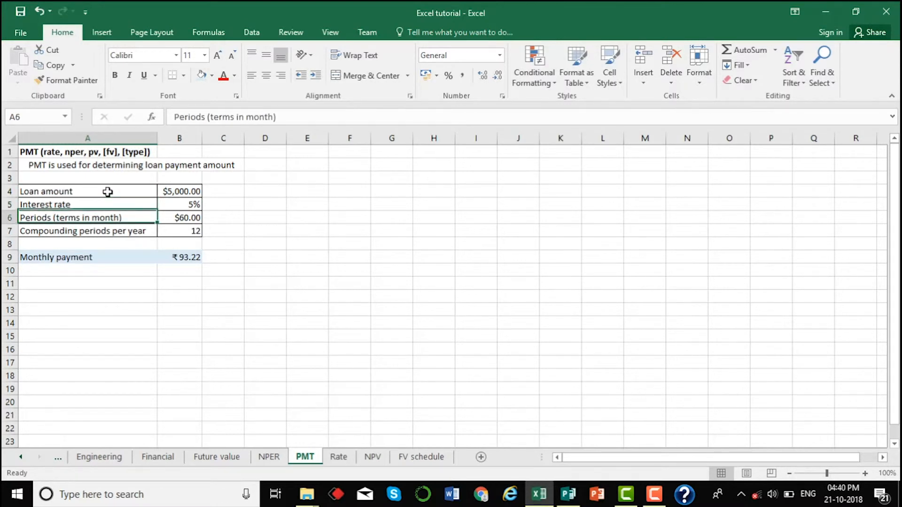
key("Down")
key("Down")
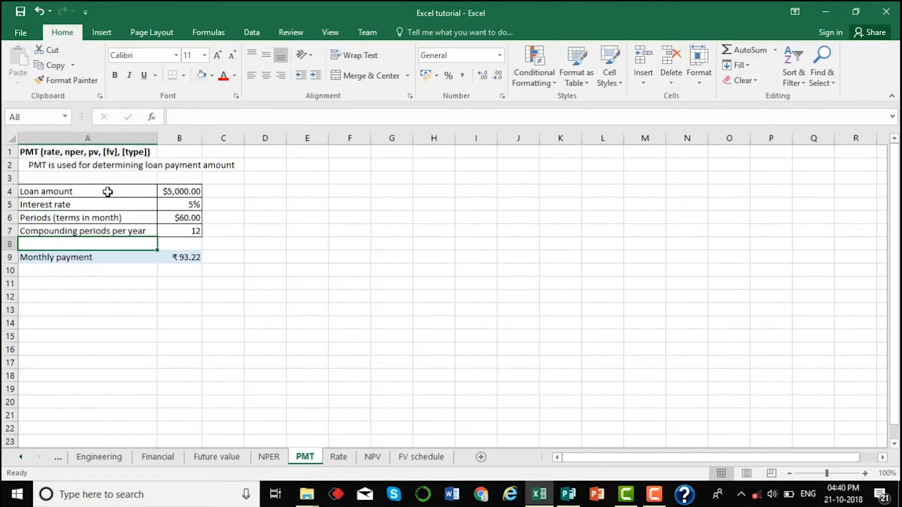
key("Down")
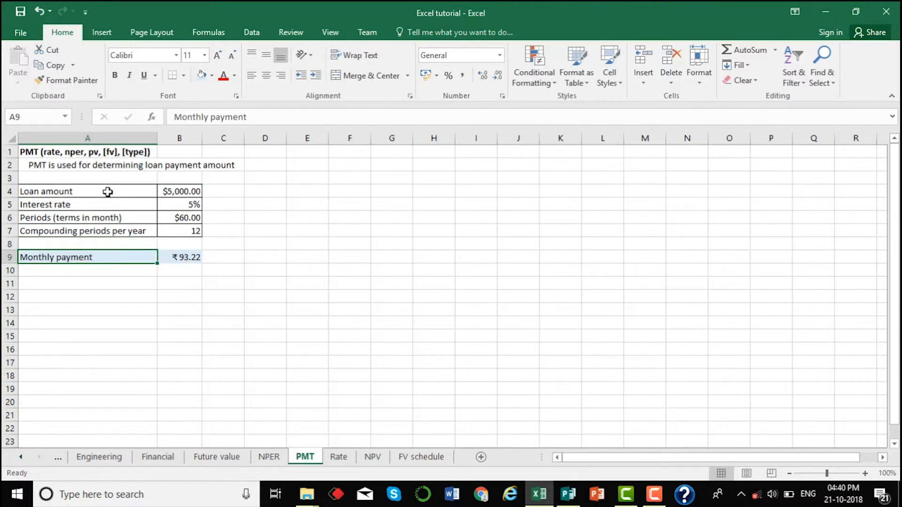
key("Down")
key("Up")
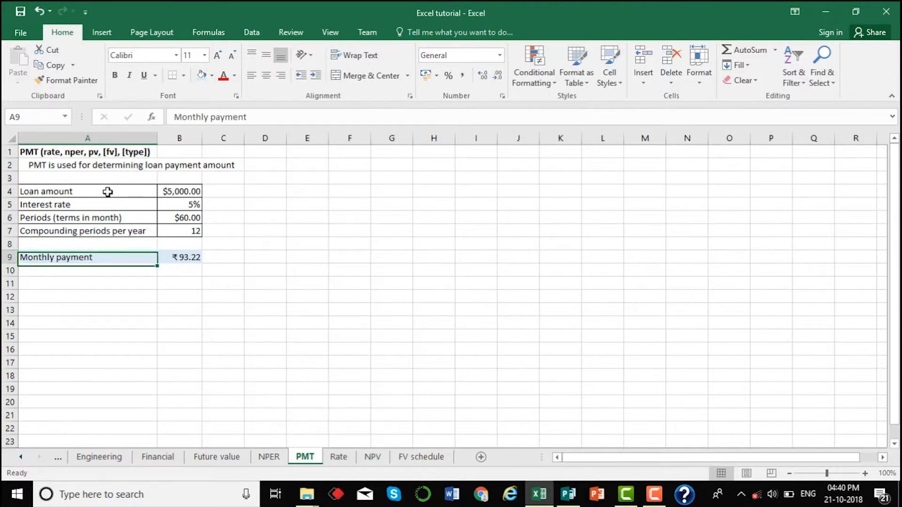
Clear the existing formula in B9 and start a PMT function there with B5/12 as its rate argument
key("Right")
key("Delete")
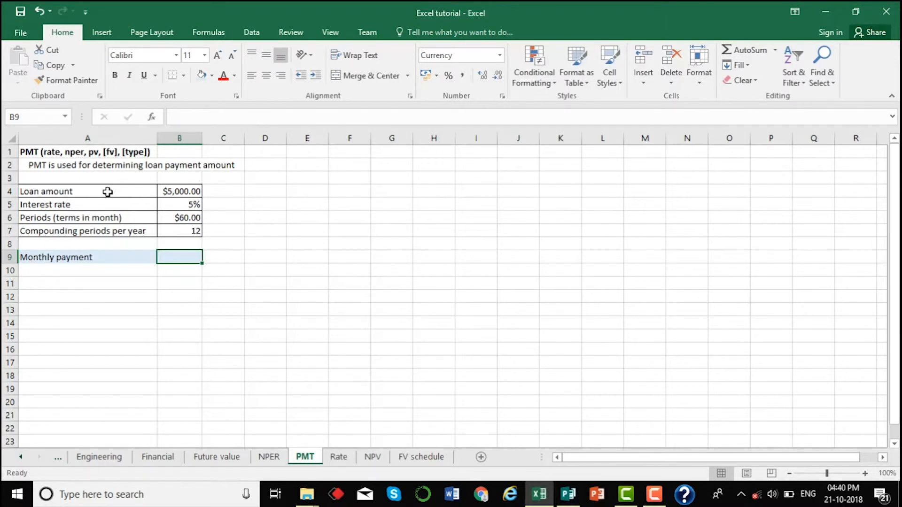
type("=pmt")
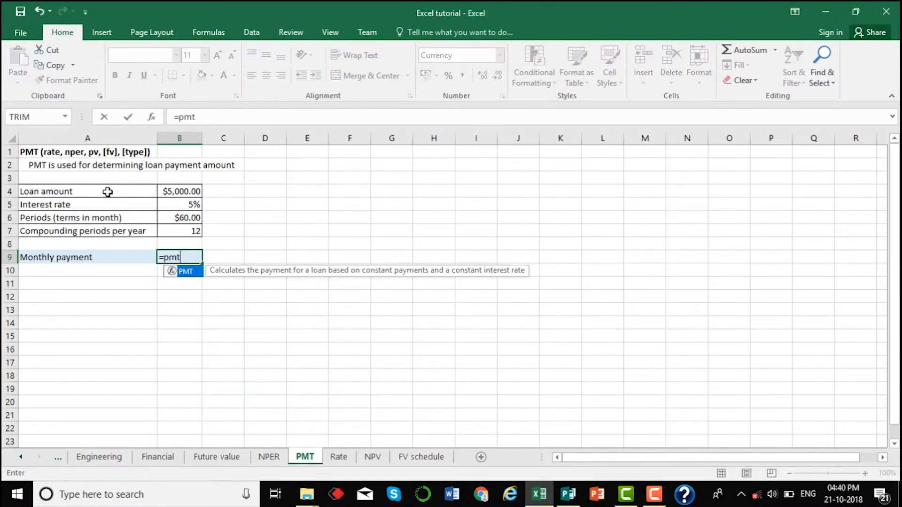
key("Tab")
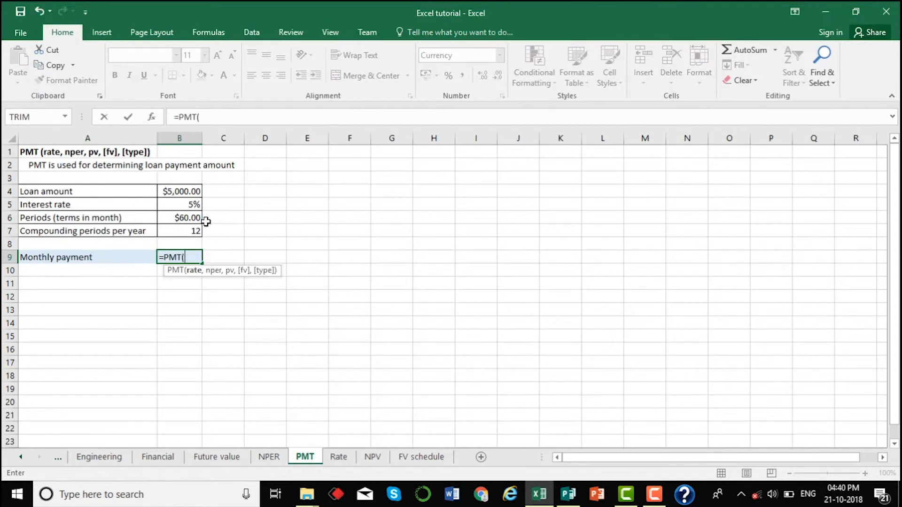
left_click(187, 204)
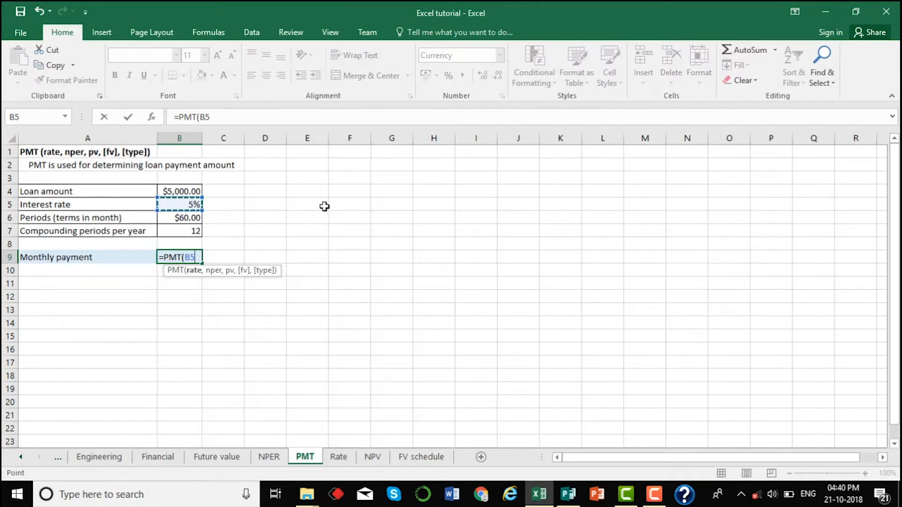
type("/12")
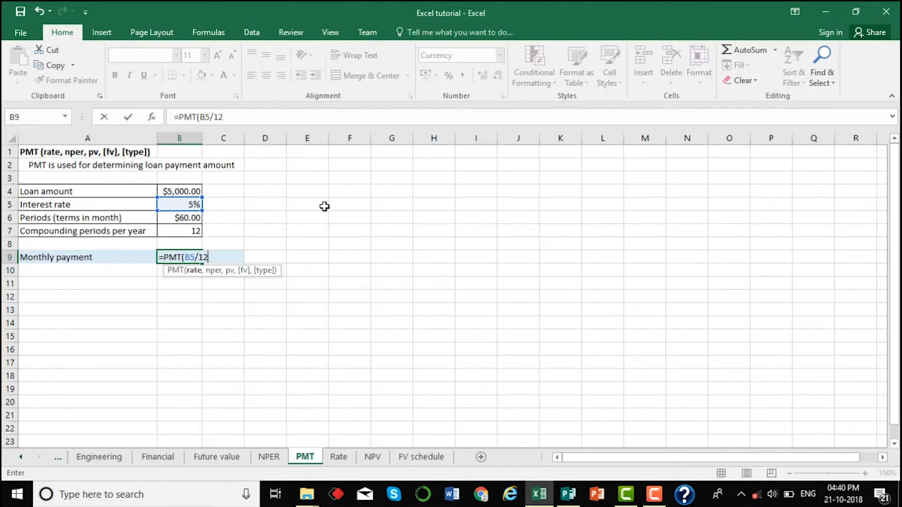
Set the PMT function's nper argument to B6 and its pv argument to -B4, and finish the formula
type(",")
key("Up")
key("Up")
key("Up")
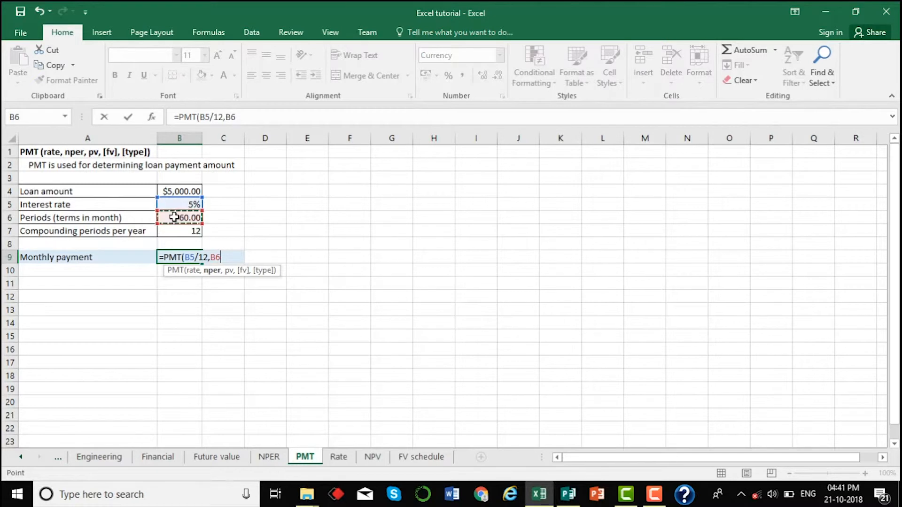
type(",-")
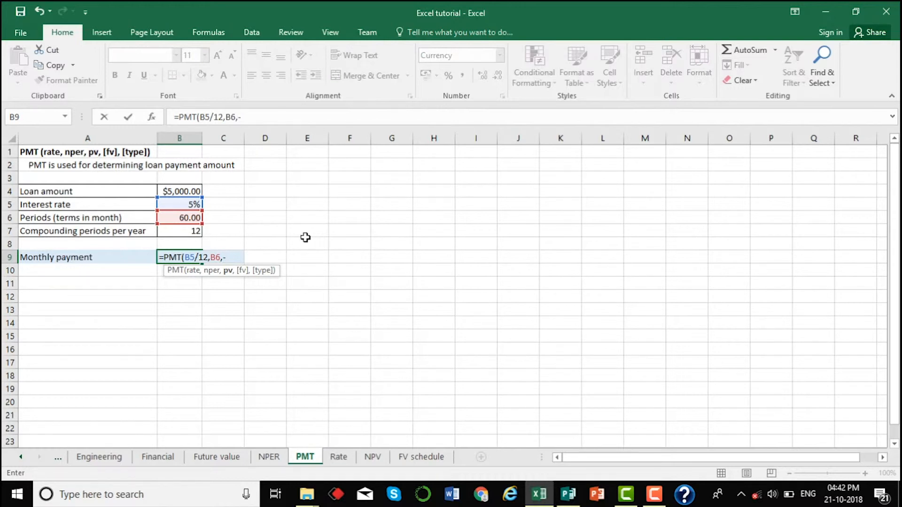
left_click(188, 192)
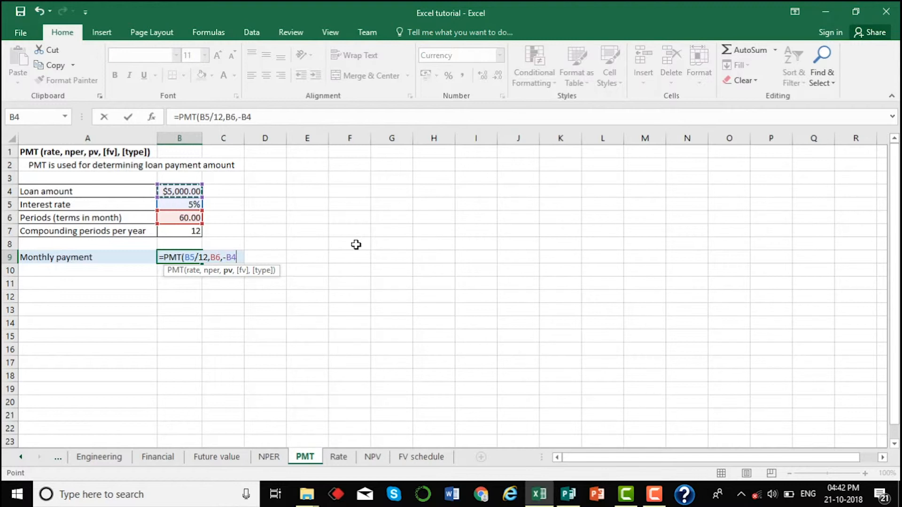
type(")")
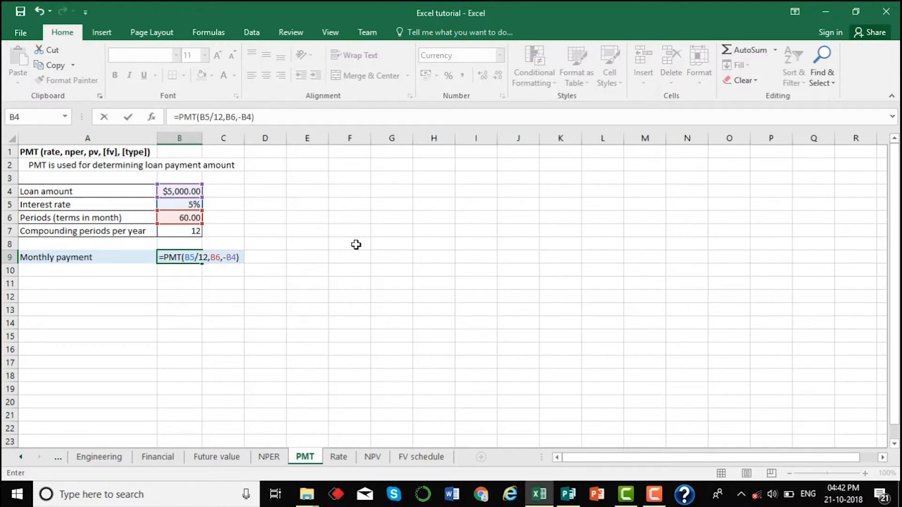
key("Return")
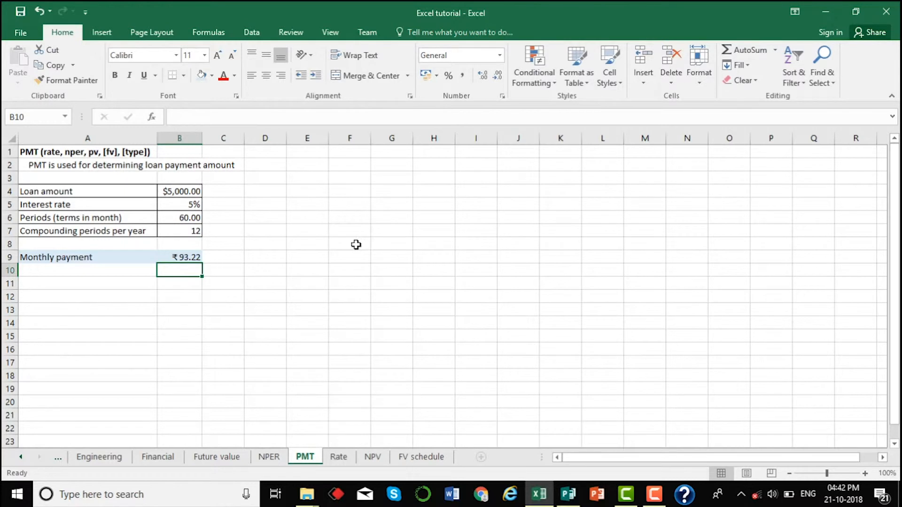
Review the loan amount, interest rate and periods rows, ending on the PMT formula in B9
left_click(148, 193)
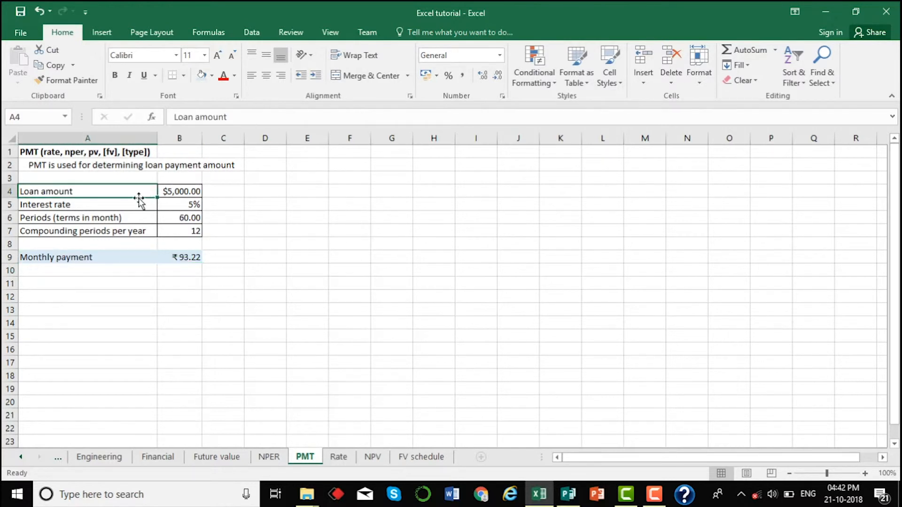
left_click(124, 205)
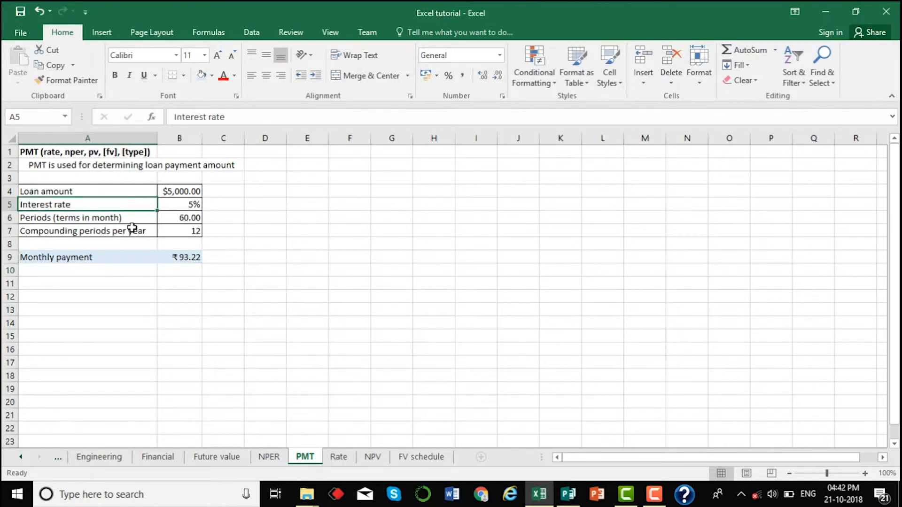
left_click(120, 217)
left_click(190, 216)
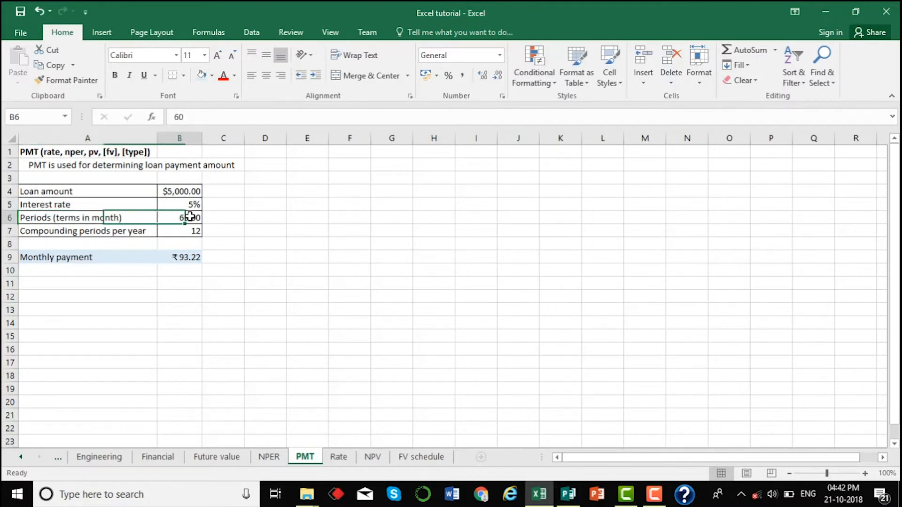
left_click(210, 216)
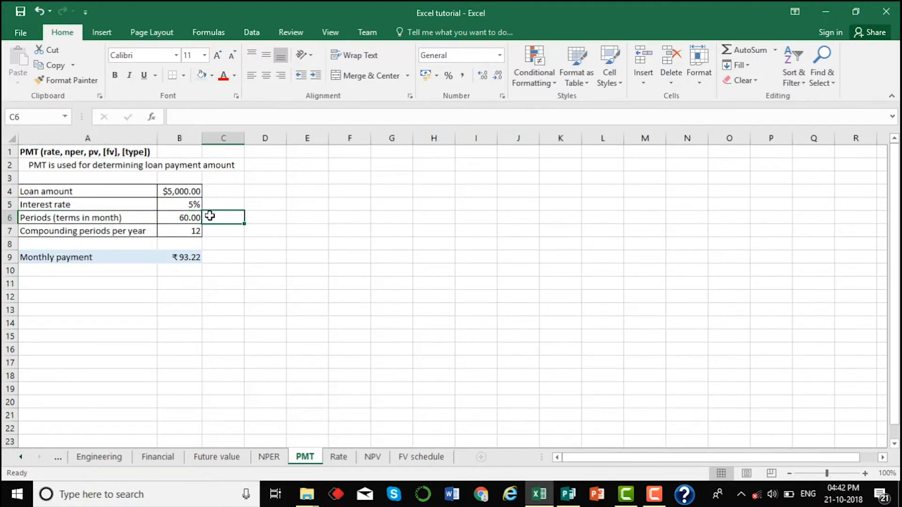
left_click(174, 258)
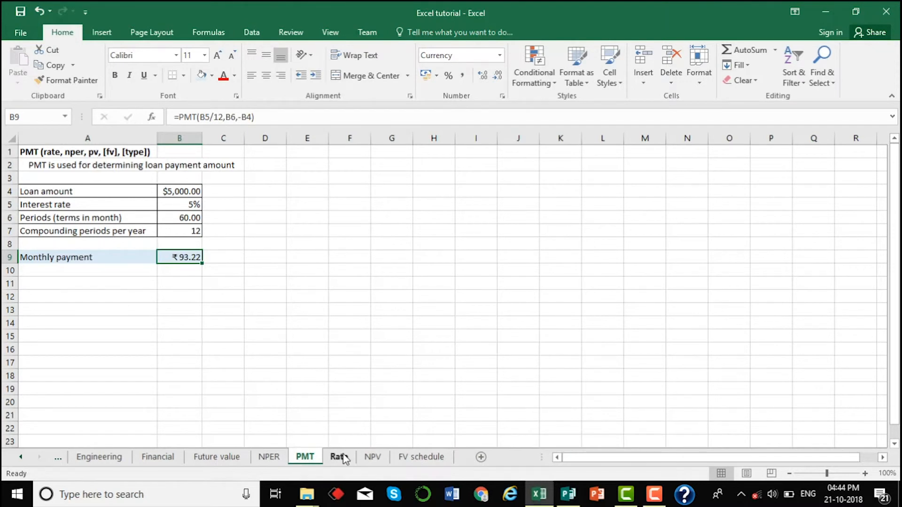
Open the Rate sheet and review its loan amount, monthly payment, periods and interest rate rows
left_click(343, 458)
left_click(119, 189)
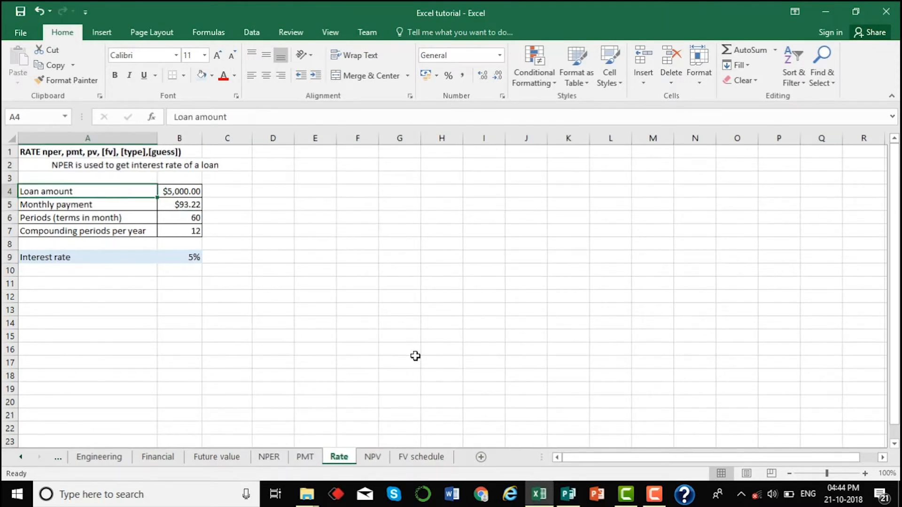
key("Down")
key("Down")
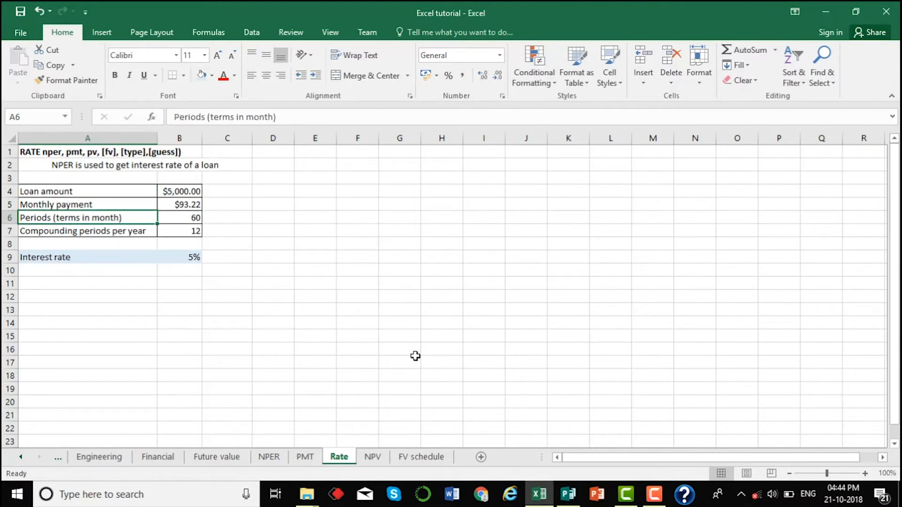
key("Down")
key("Down")
key("Down")
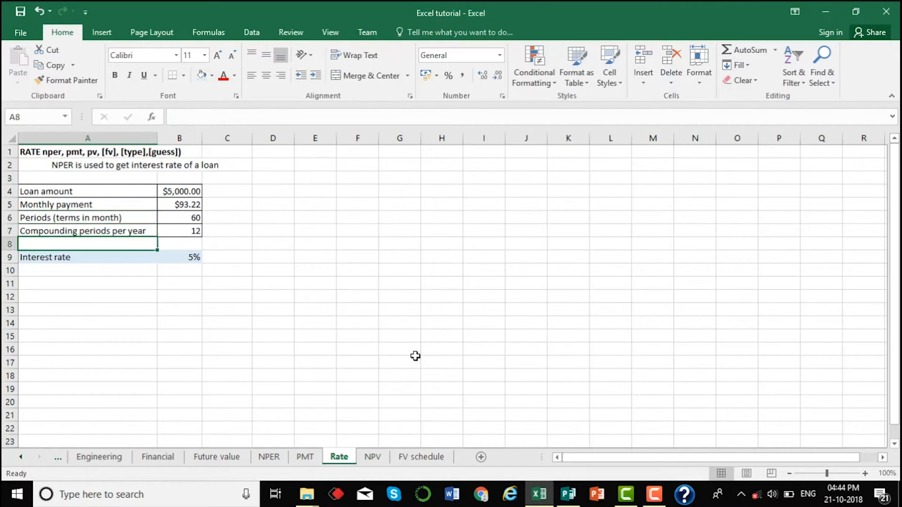
Clear the existing formula in B9 of the Rate sheet and start a RATE function with B6 as its nper argument
key("Right")
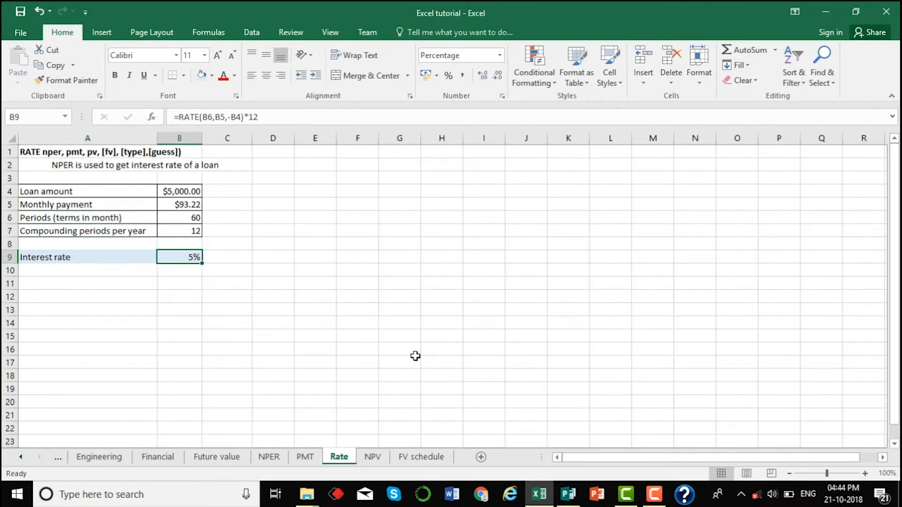
key("Delete")
type("=rate")
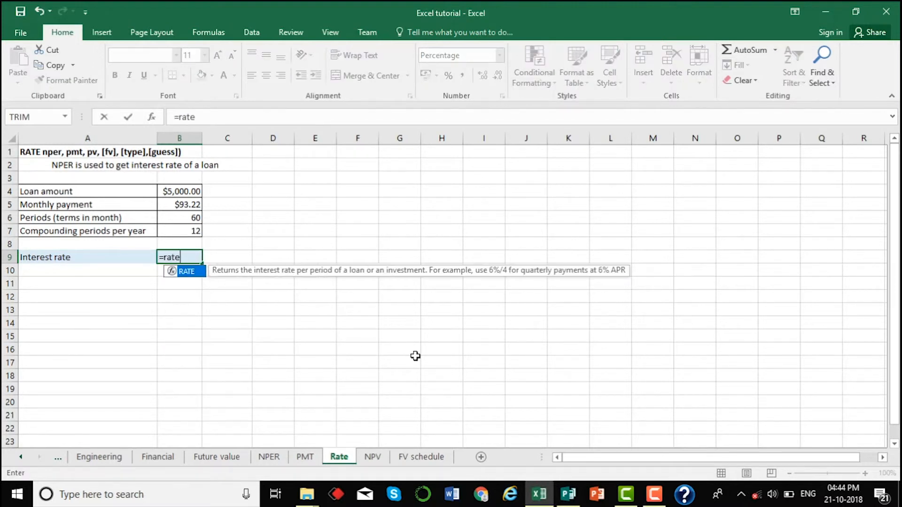
key("Tab")
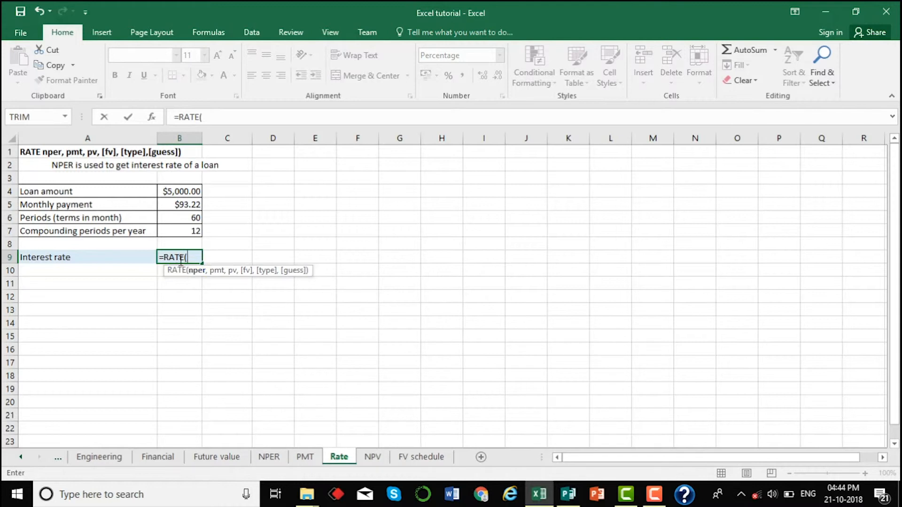
left_click(182, 216)
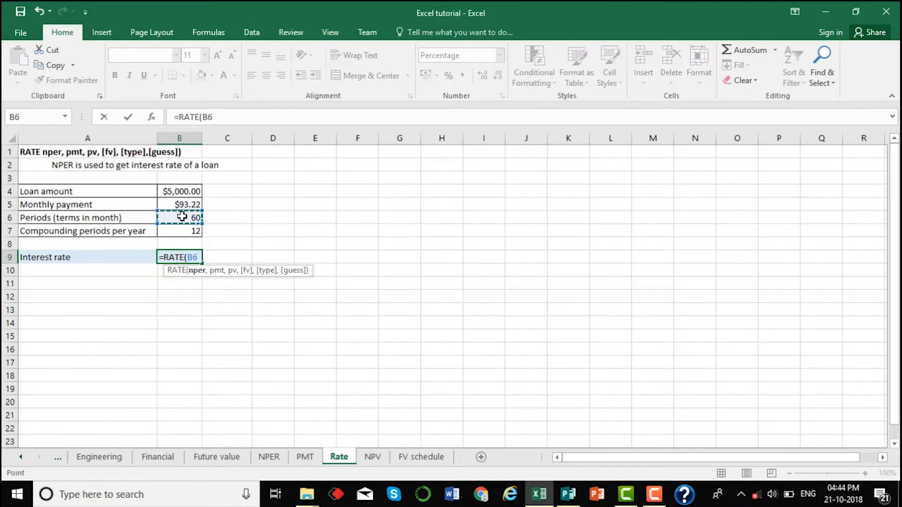
type(",")
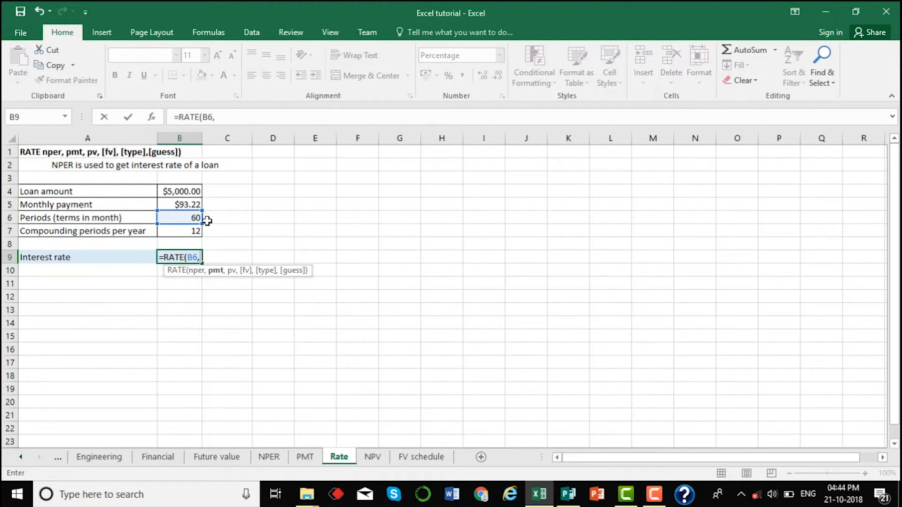
Set the RATE function's pmt argument to B5 and its pv argument to -B4, and finish the formula
left_click(185, 203)
type(",")
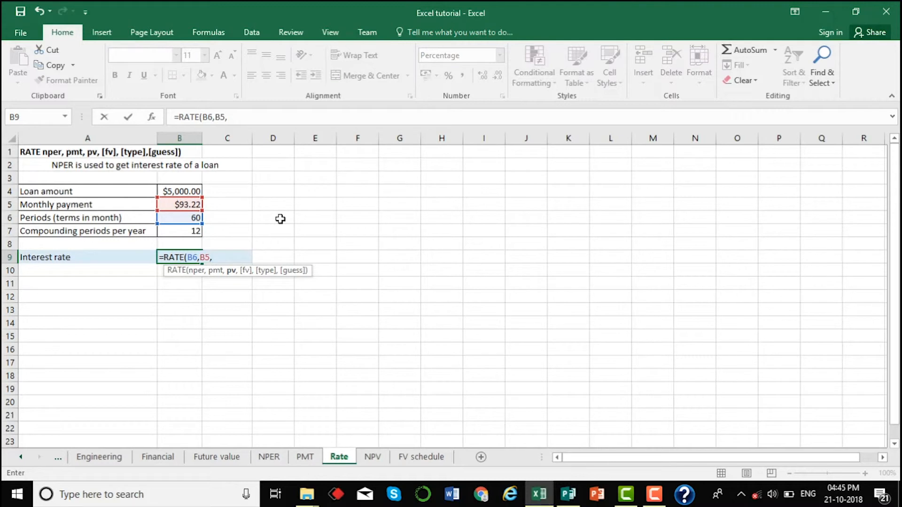
type("-")
left_click(183, 190)
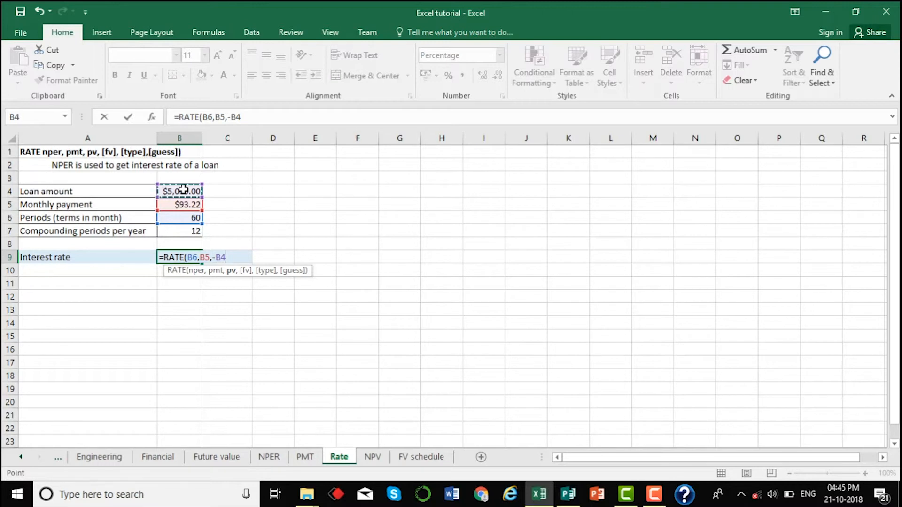
key("Return")
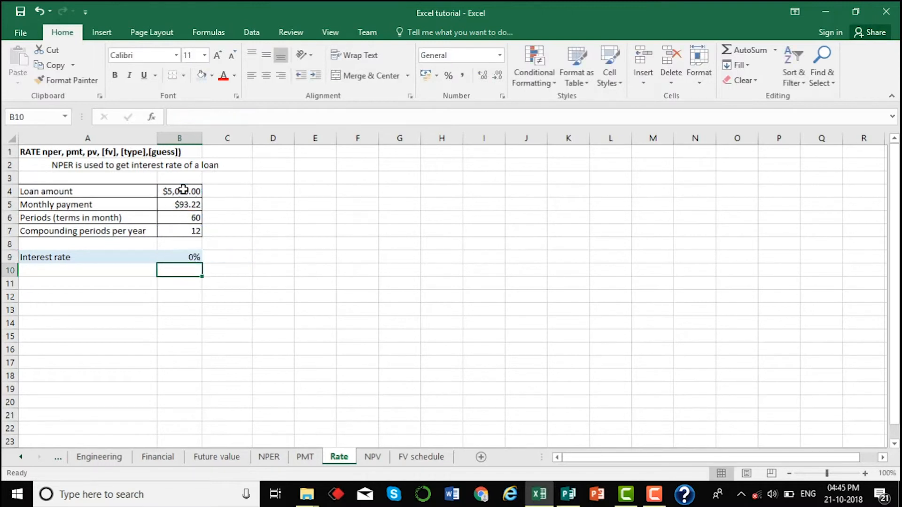
Multiply the RATE formula in B9 by 12 to annualise the interest rate
left_click(187, 256)
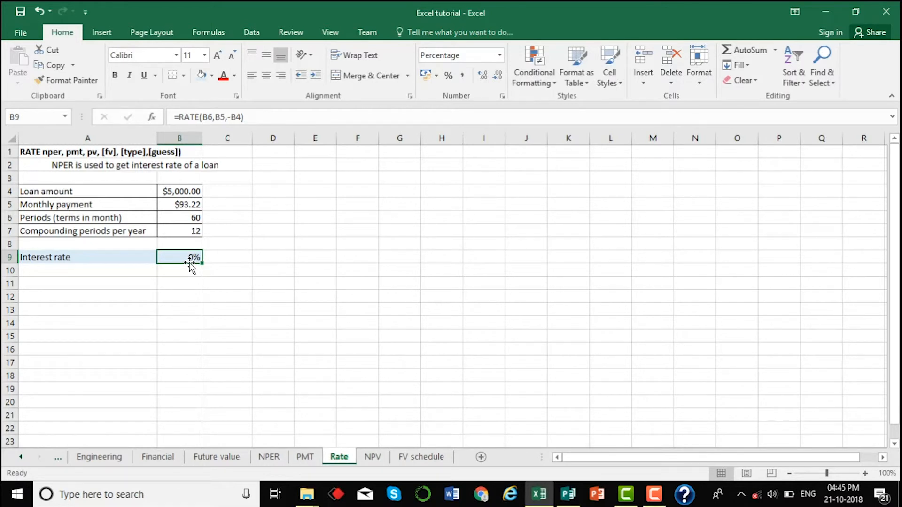
left_click(259, 114)
type("*")
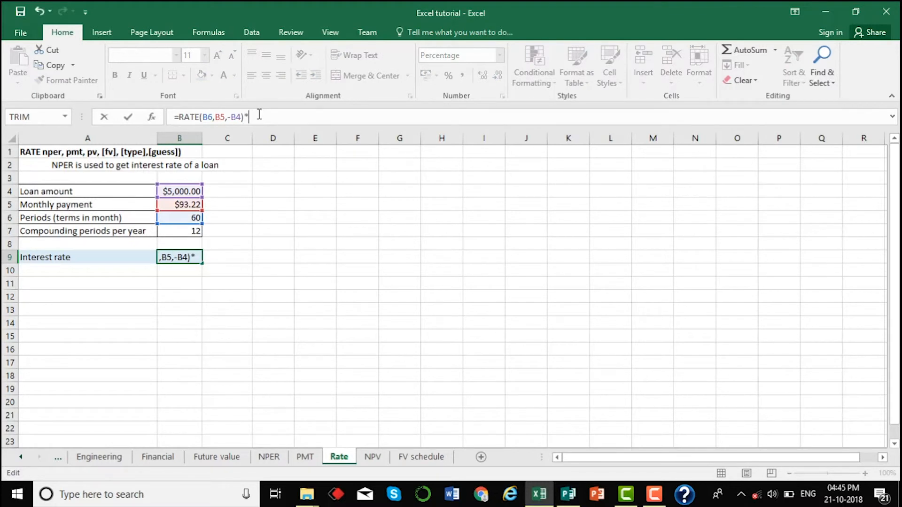
type("12")
key("Return")
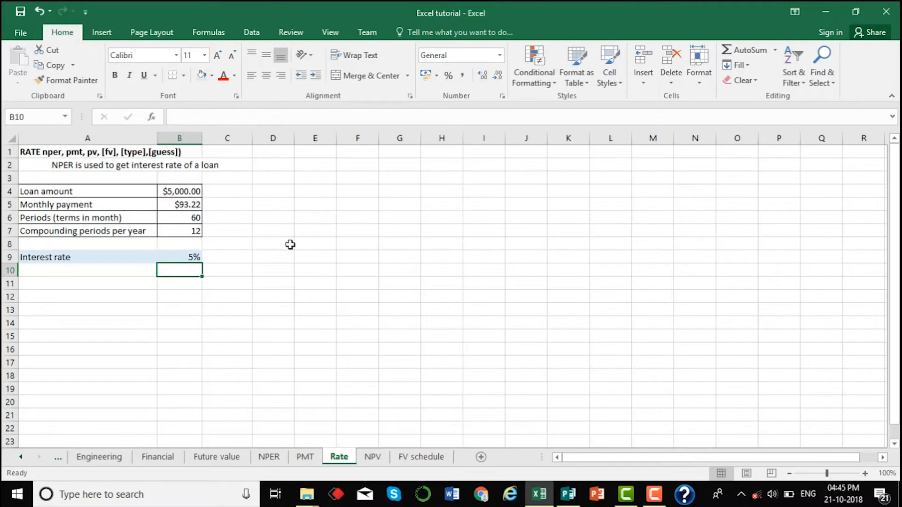
left_click(187, 257)
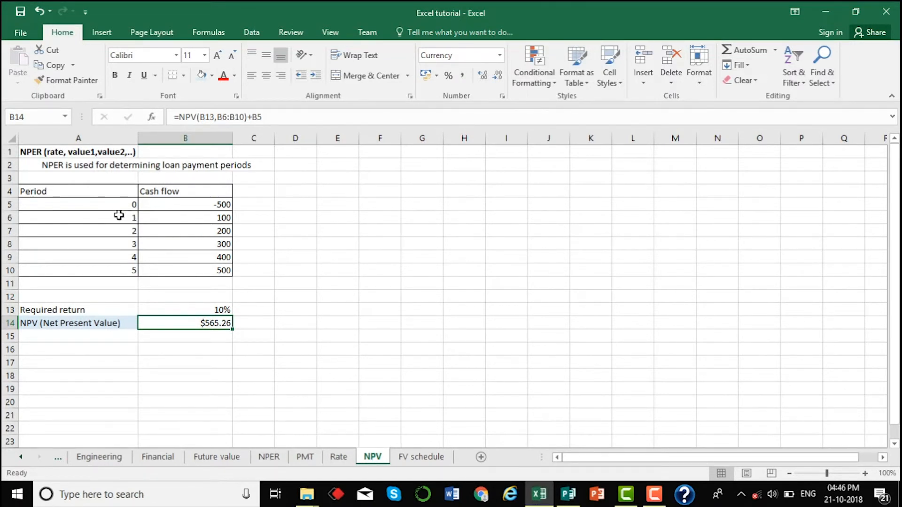
Review the period, cash flow and required return values on the NPV sheet
left_click_drag(111, 202, 115, 265)
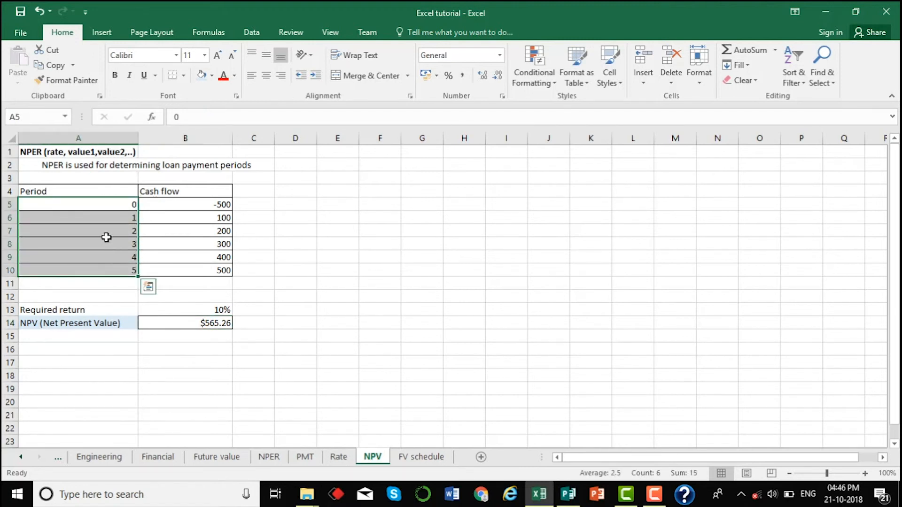
left_click_drag(201, 206, 198, 276)
left_click(257, 265)
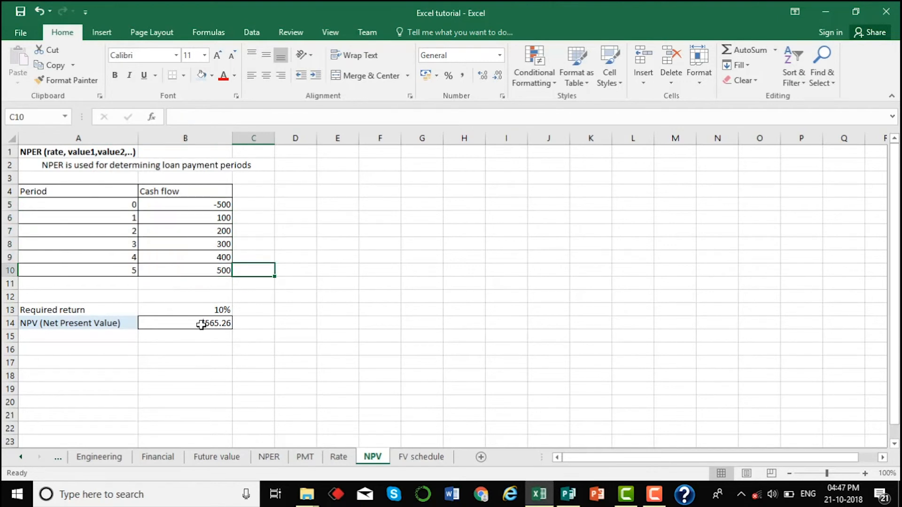
left_click(185, 313)
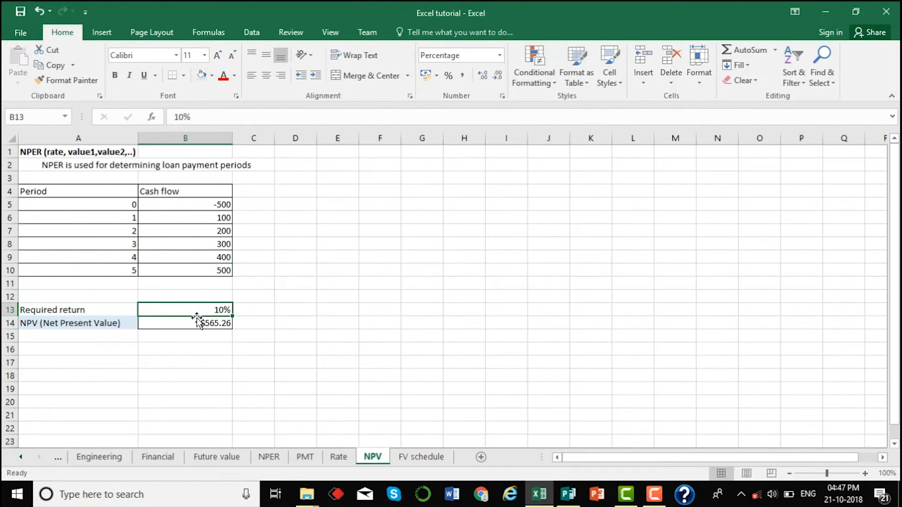
Replace the formula in B14 with an NPV function using B13 as the rate and B6:B10 as the cash flow values
left_click(197, 323)
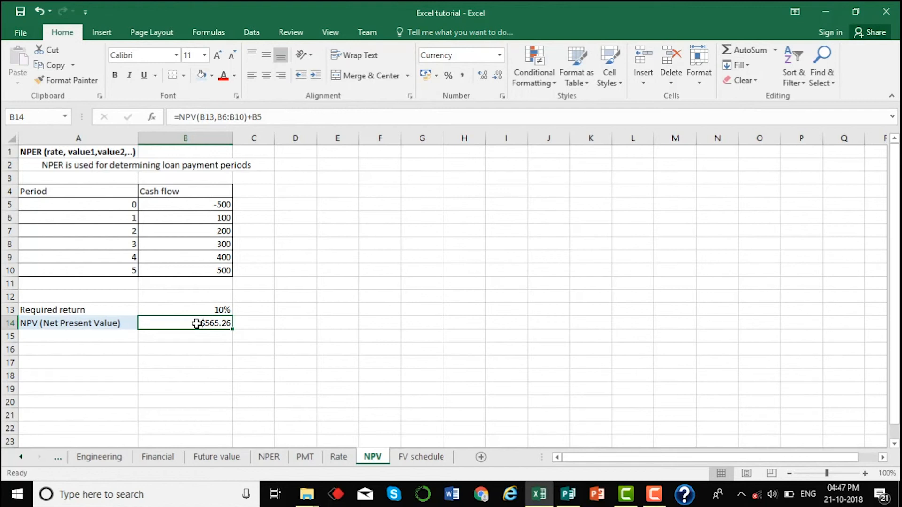
key("Delete")
type("=")
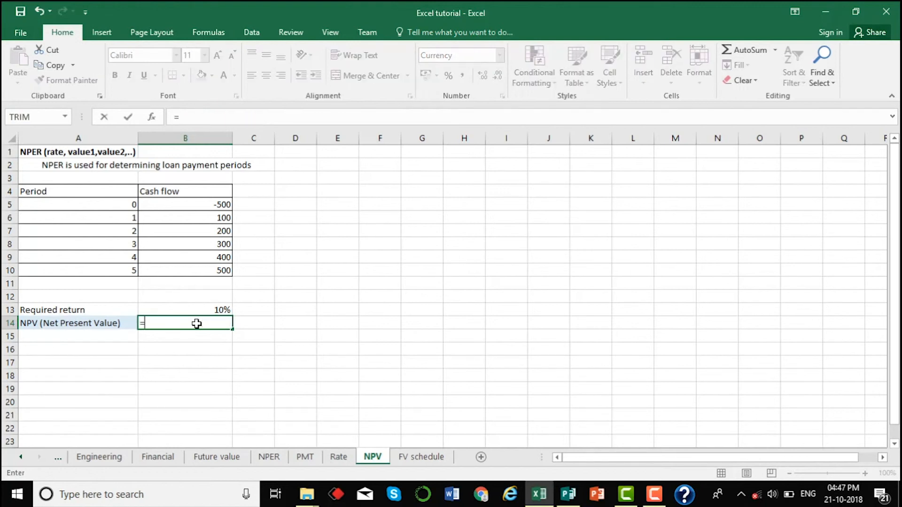
type("npv")
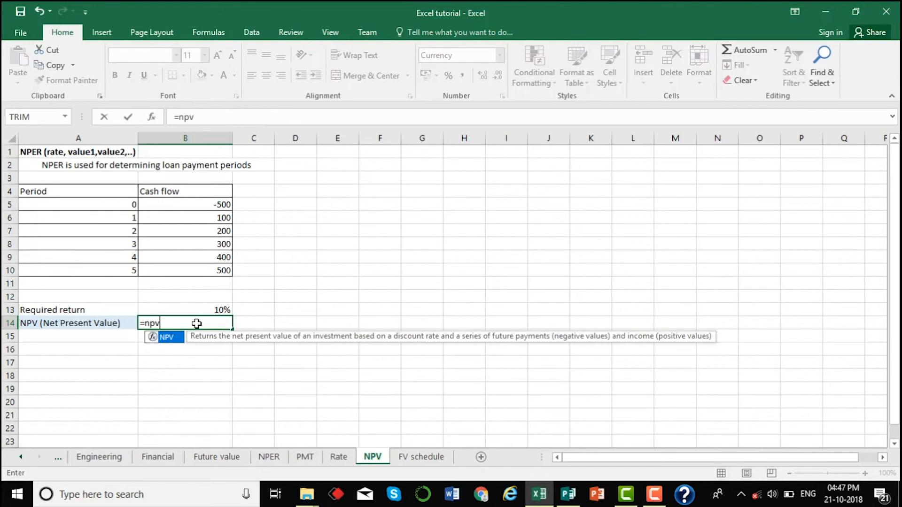
key("Tab")
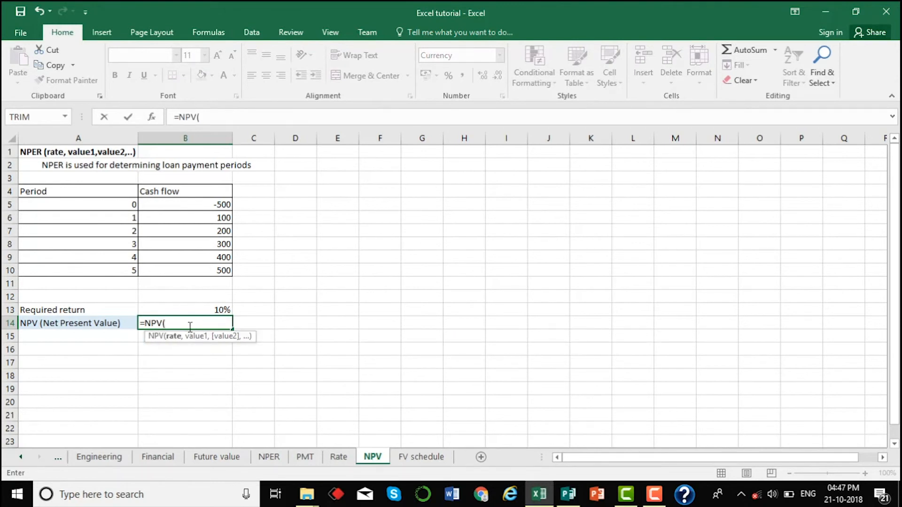
left_click(169, 308)
type(",")
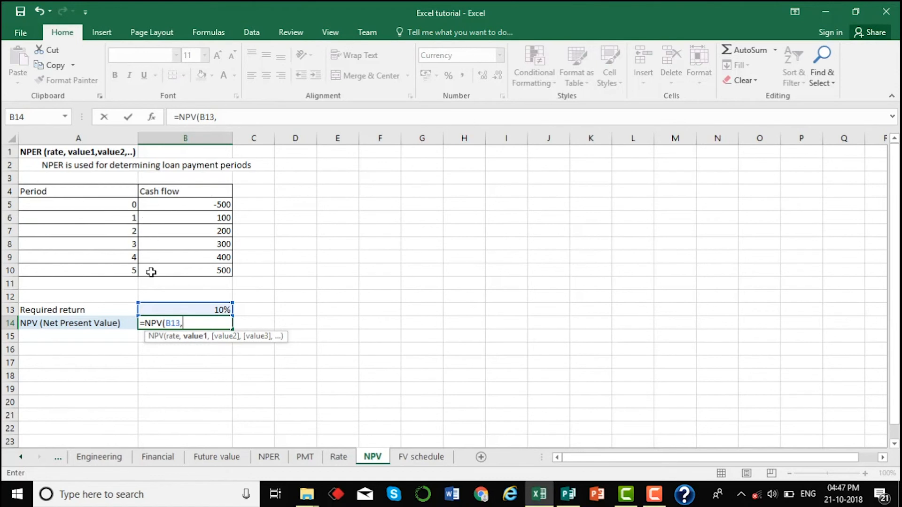
left_click_drag(159, 218, 161, 267)
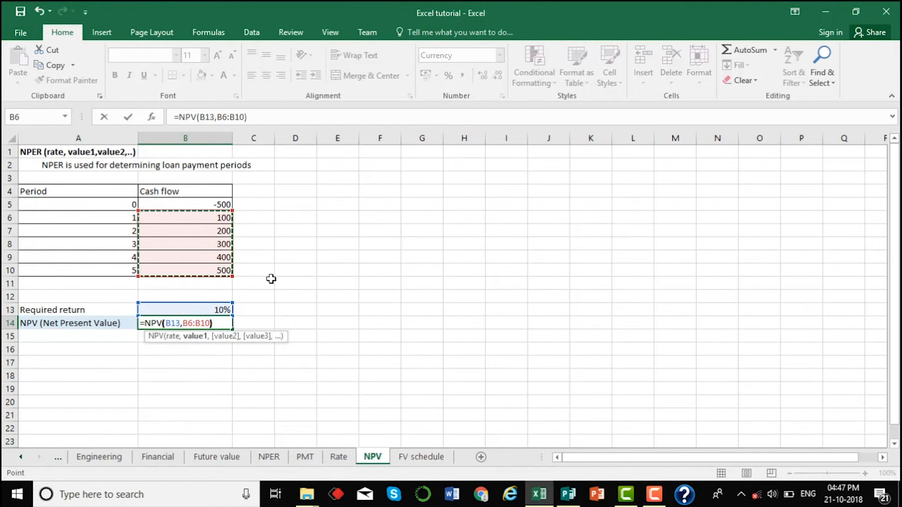
key("Return")
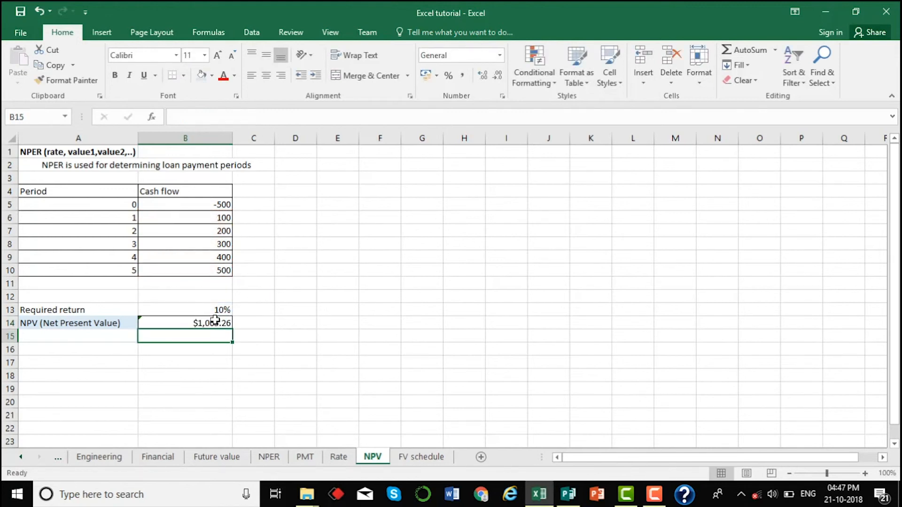
Add the period 0 cash flow in B5 to the NPV formula in B14
left_click(214, 321)
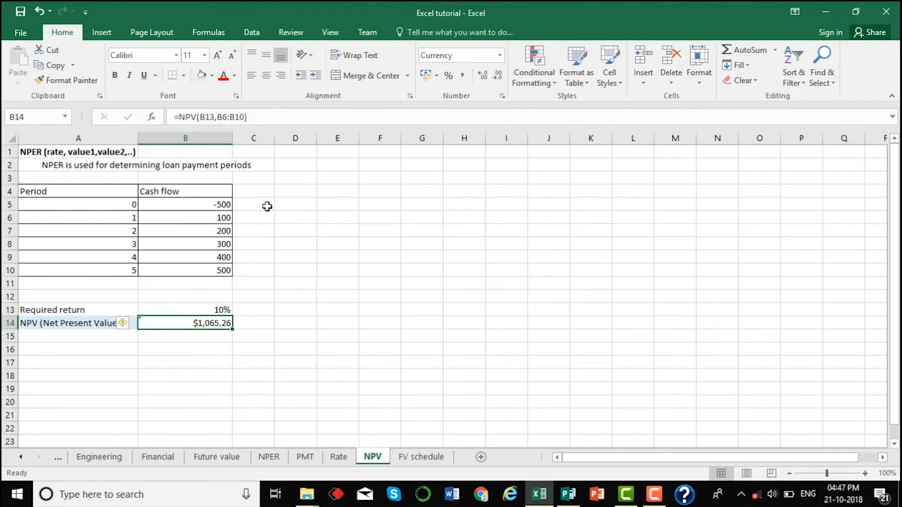
left_click(194, 207)
left_click_drag(107, 202, 159, 204)
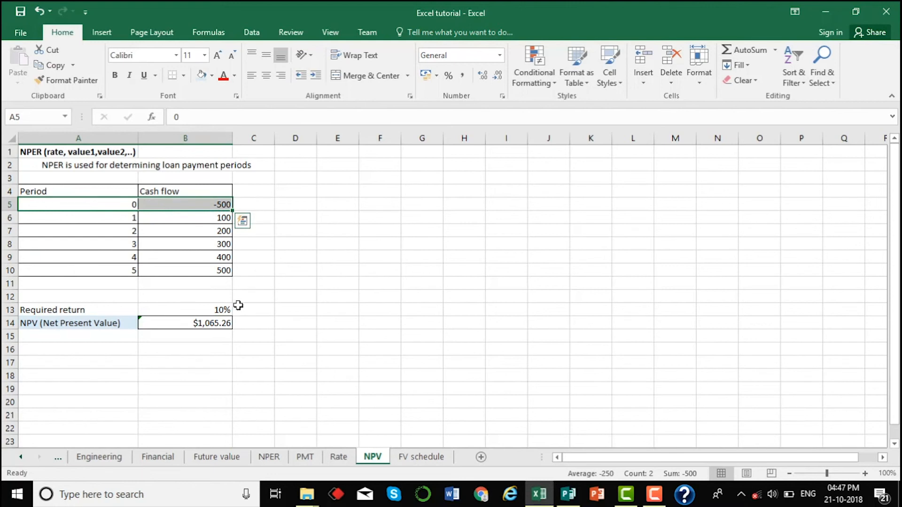
left_click(217, 325)
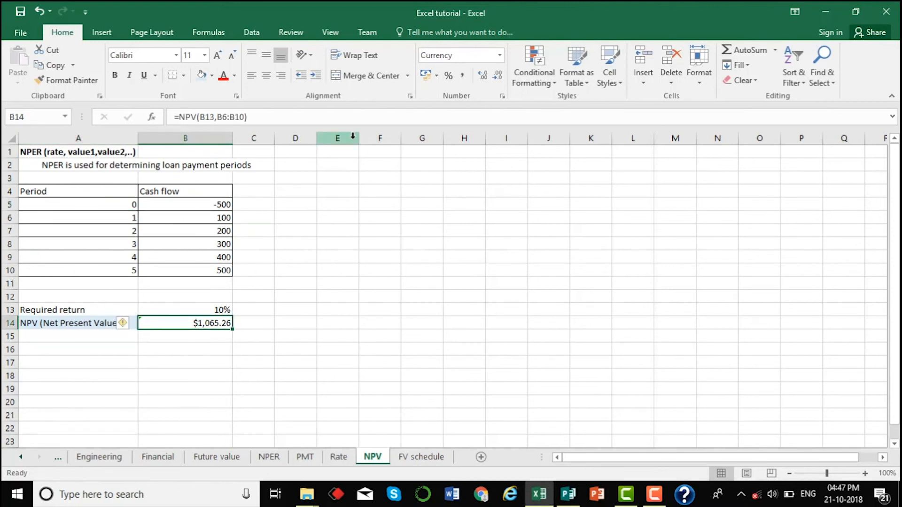
left_click(321, 117)
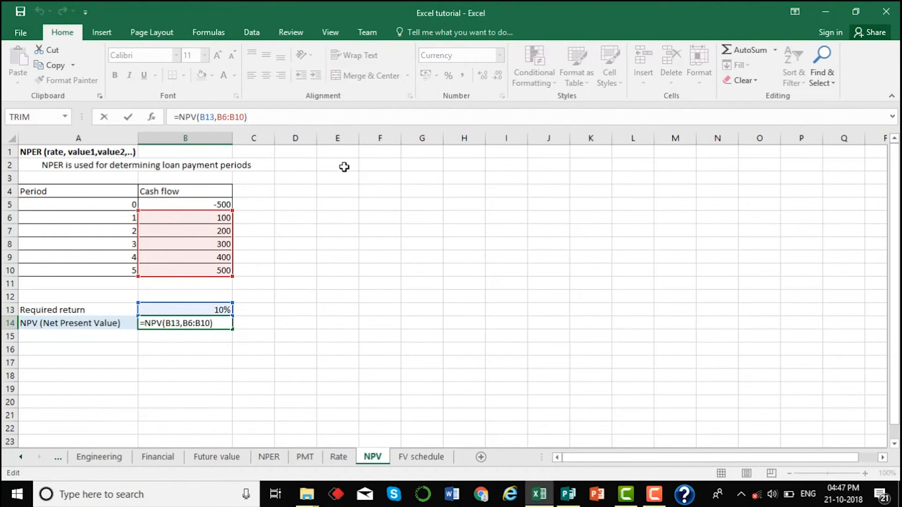
type("+")
left_click(192, 202)
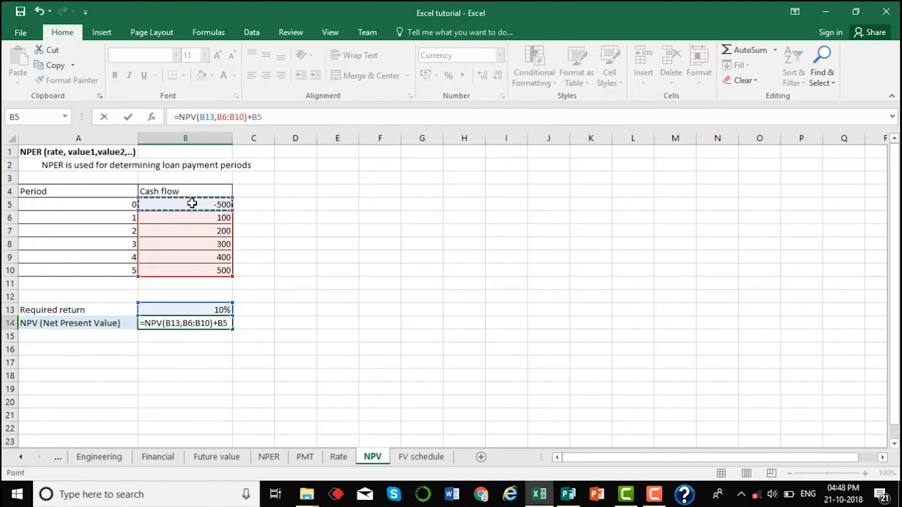
key("Return")
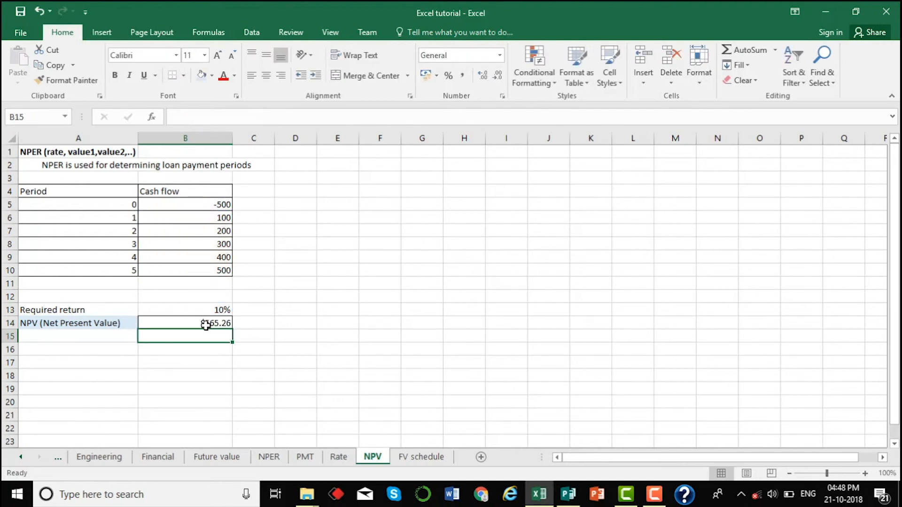
left_click(205, 324)
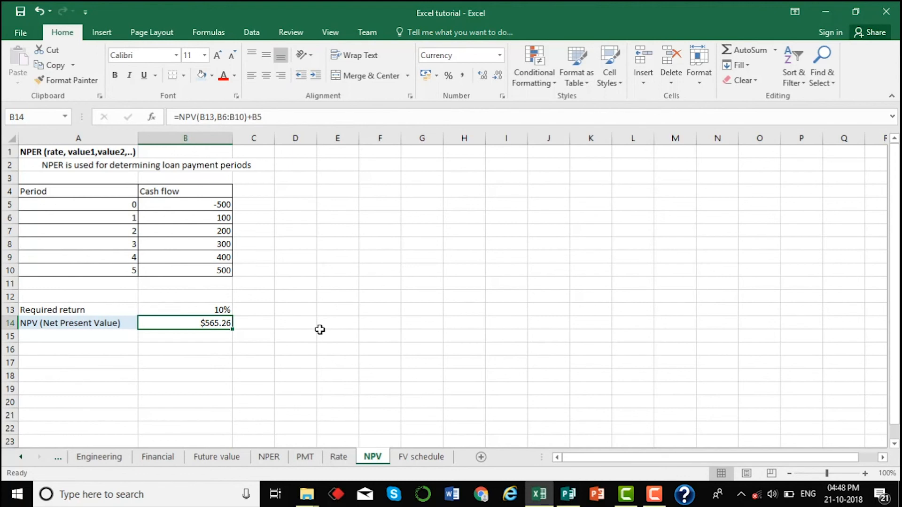
Open the FV schedule sheet and review its principal amount, existing formula, yearly interest rates and years
left_click(421, 456)
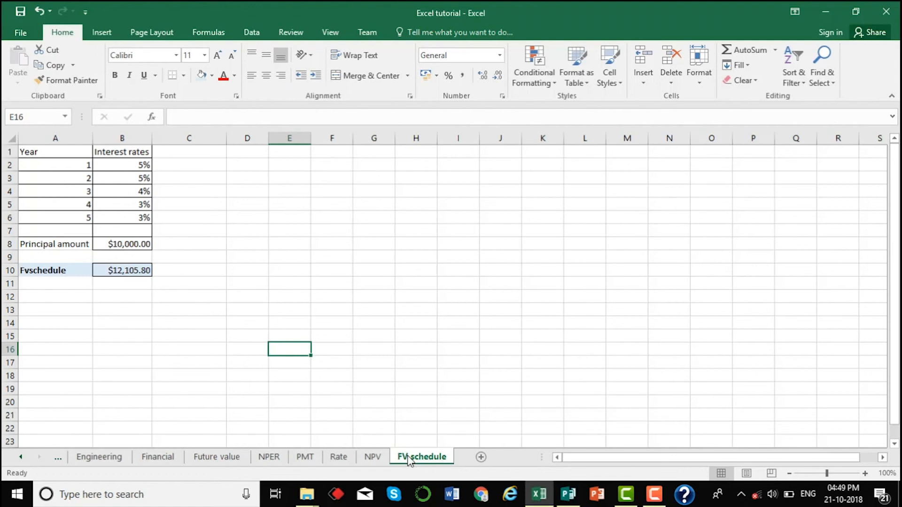
left_click(115, 243)
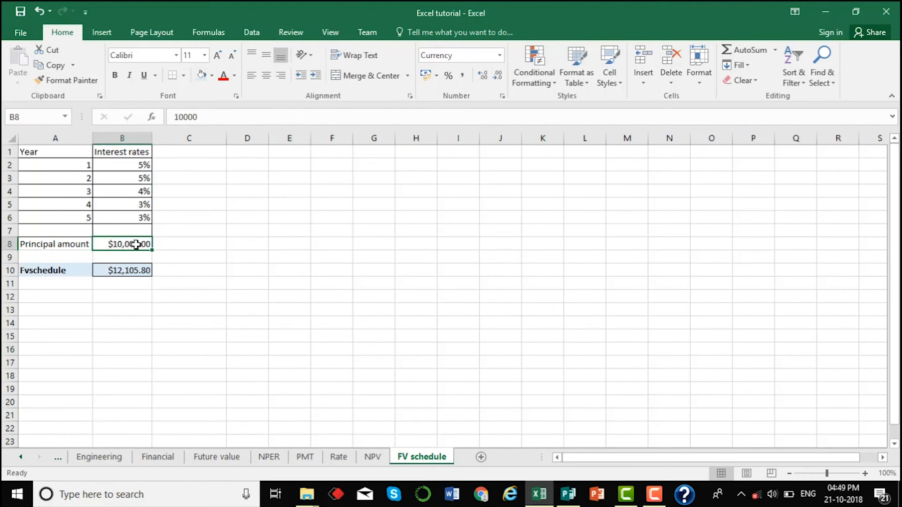
left_click(128, 268)
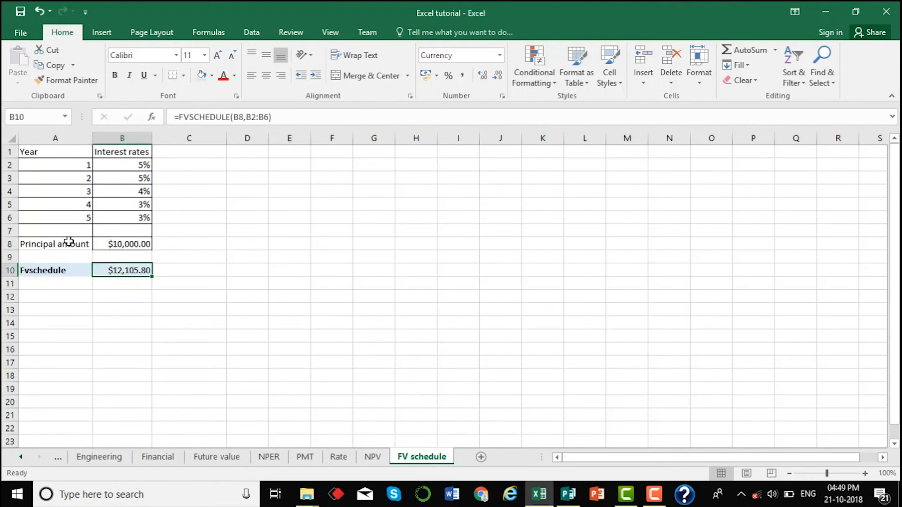
left_click(69, 241)
left_click(123, 241)
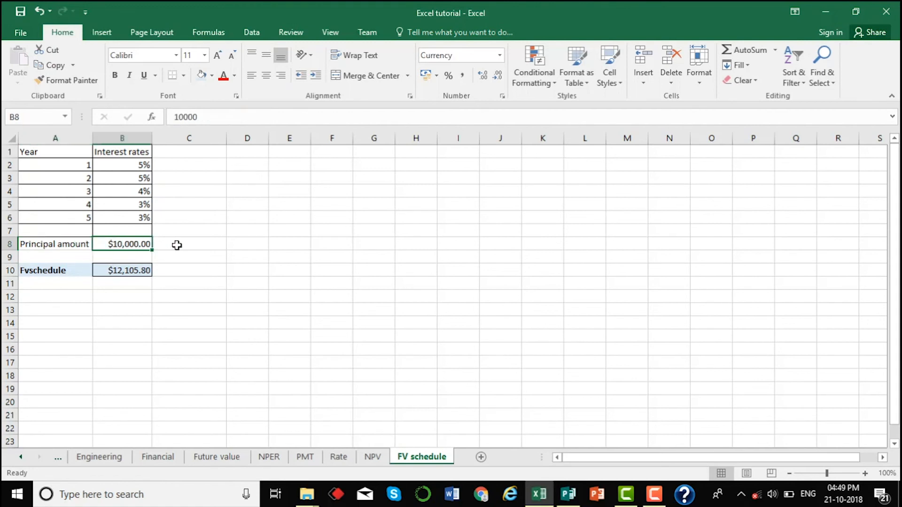
left_click(176, 244)
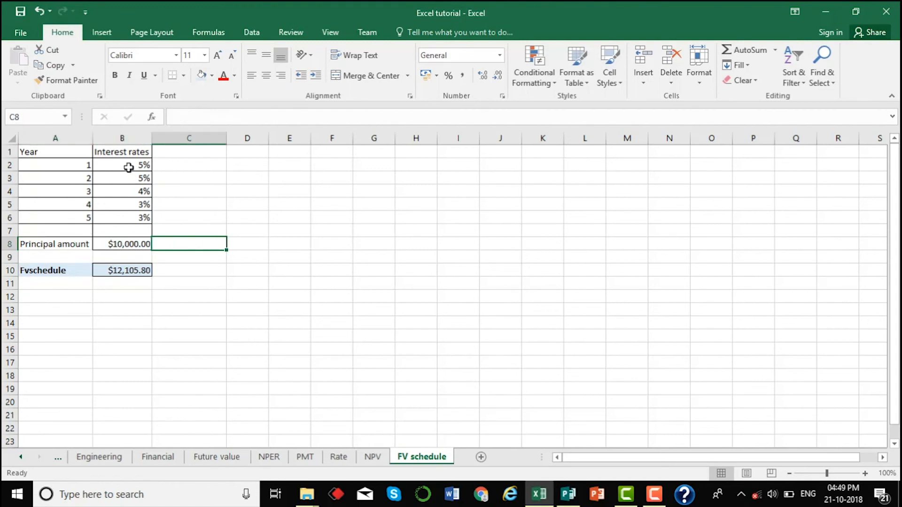
left_click(128, 171)
left_click_drag(128, 171, 128, 217)
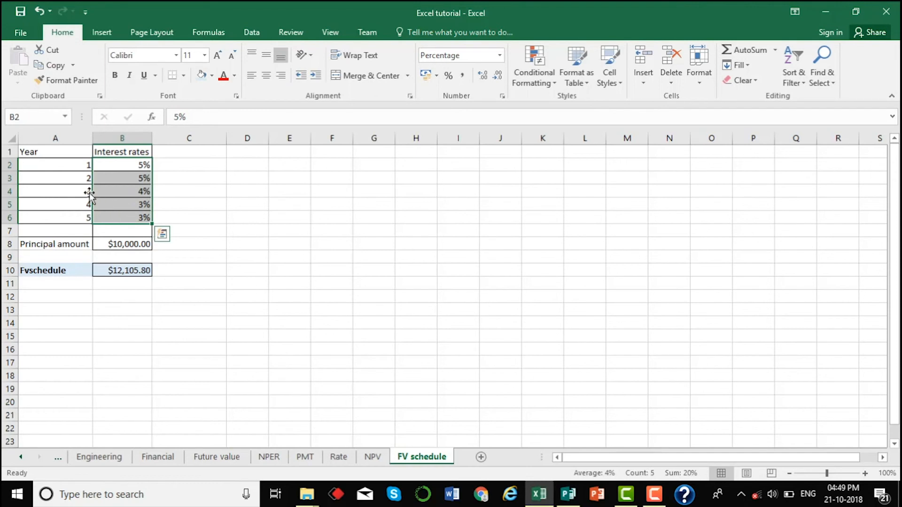
left_click_drag(67, 168, 72, 215)
Re-enter B10 as an FVSCHEDULE function with B8 as the principal and B2:B6 as the interest rate schedule
left_click(111, 269)
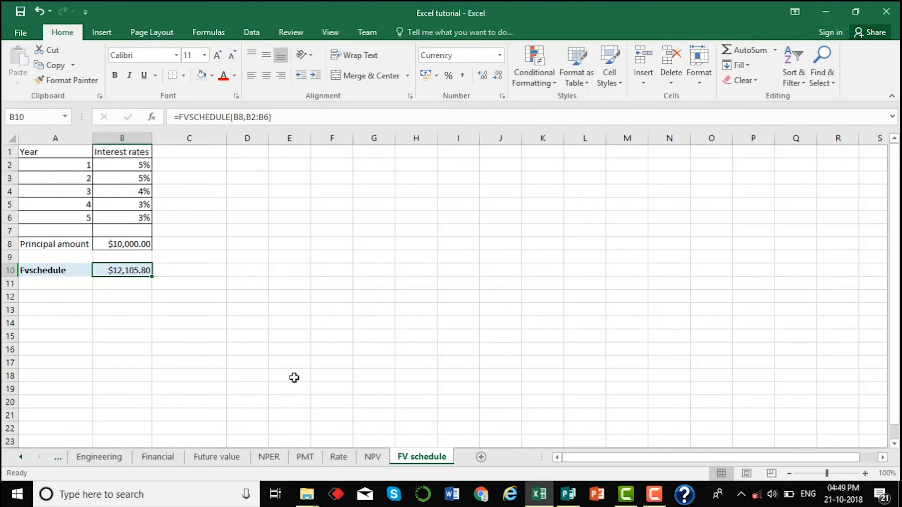
type("=fv")
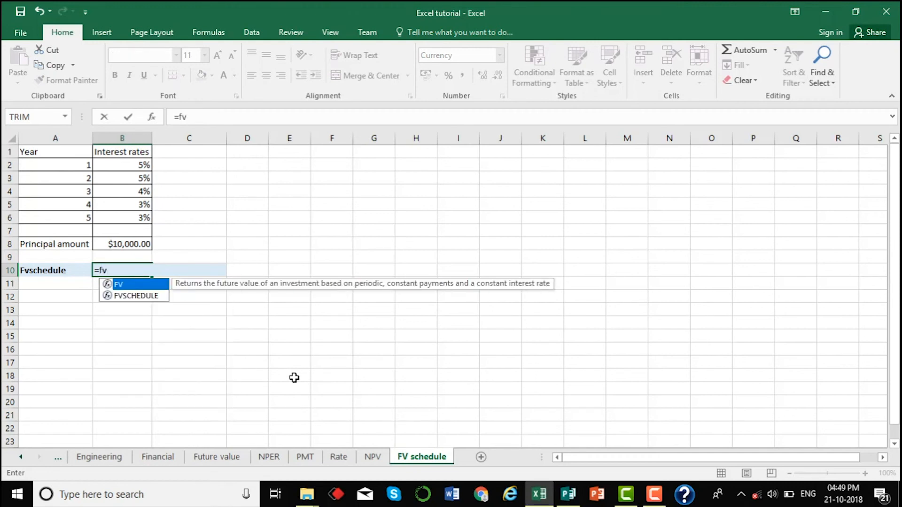
key("Down")
key("Tab")
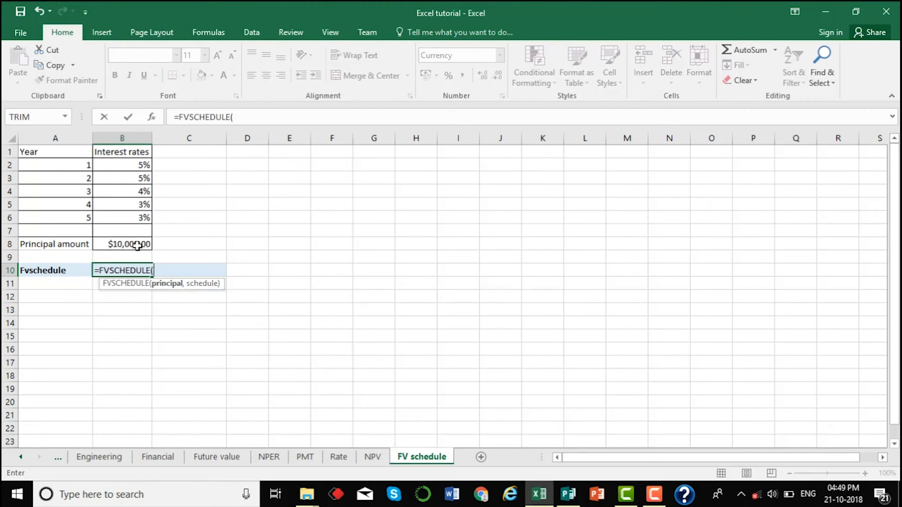
left_click(125, 243)
type(",")
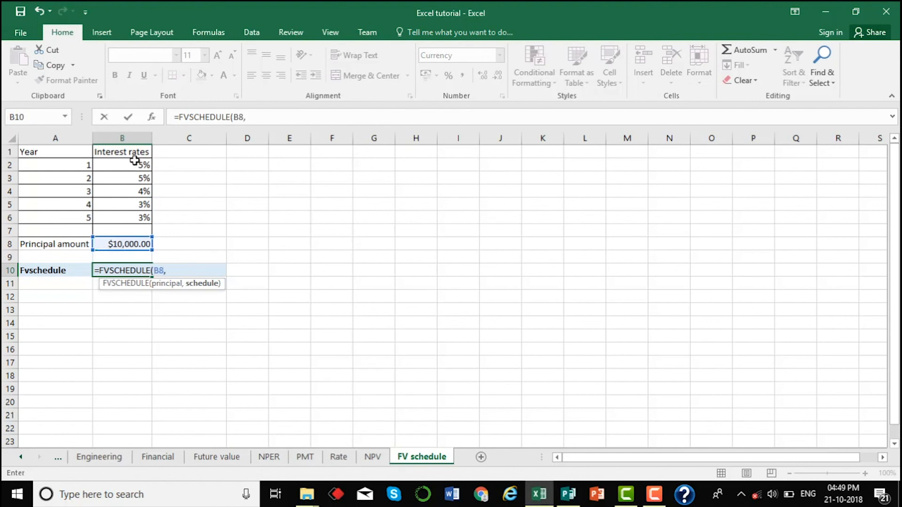
left_click_drag(124, 162, 124, 219)
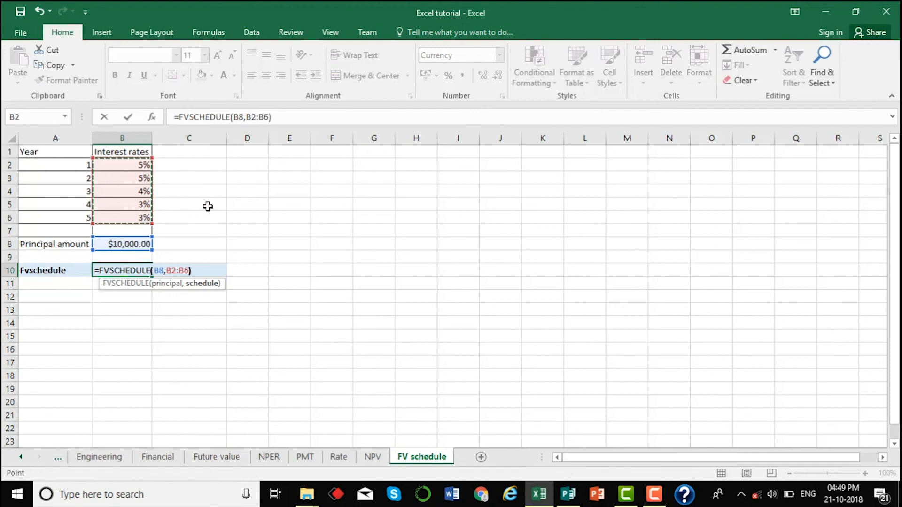
key("Return")
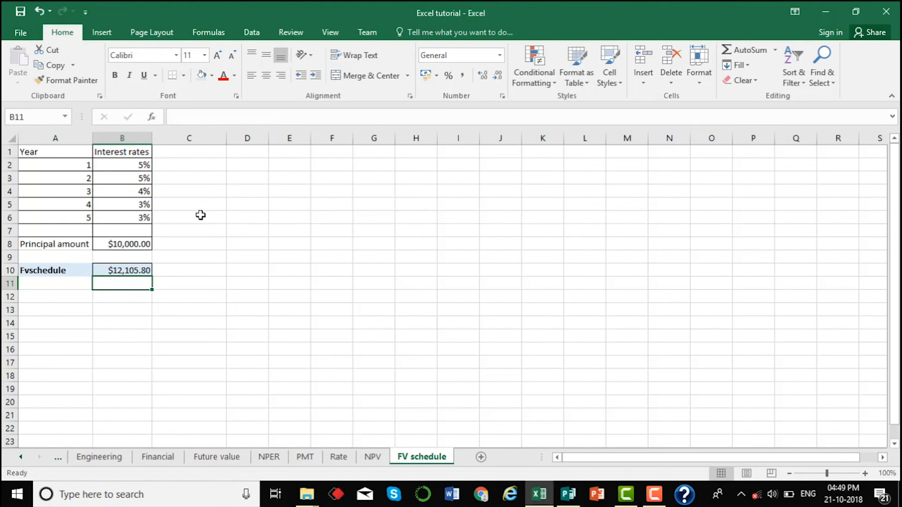